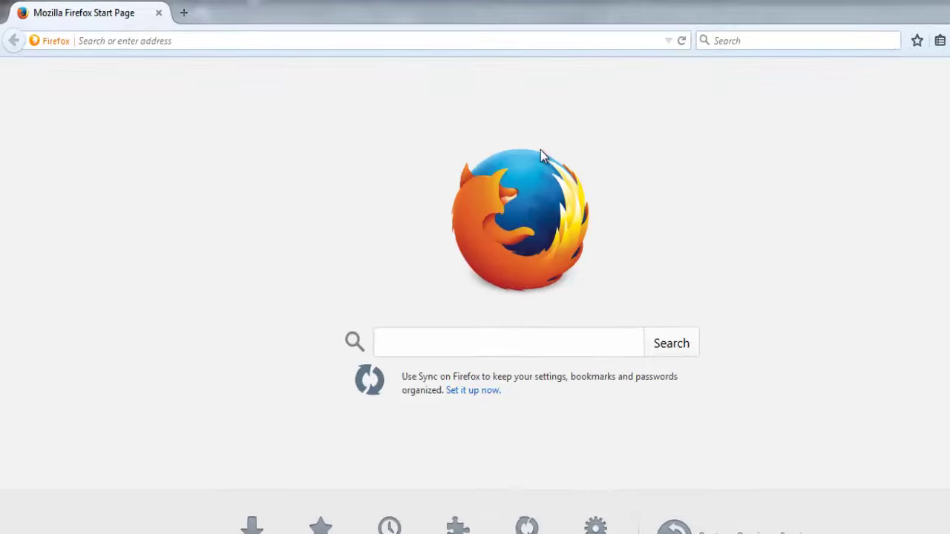
Step: Load the local WordPress test site at localhost/wp in Firefox
click(220, 38)
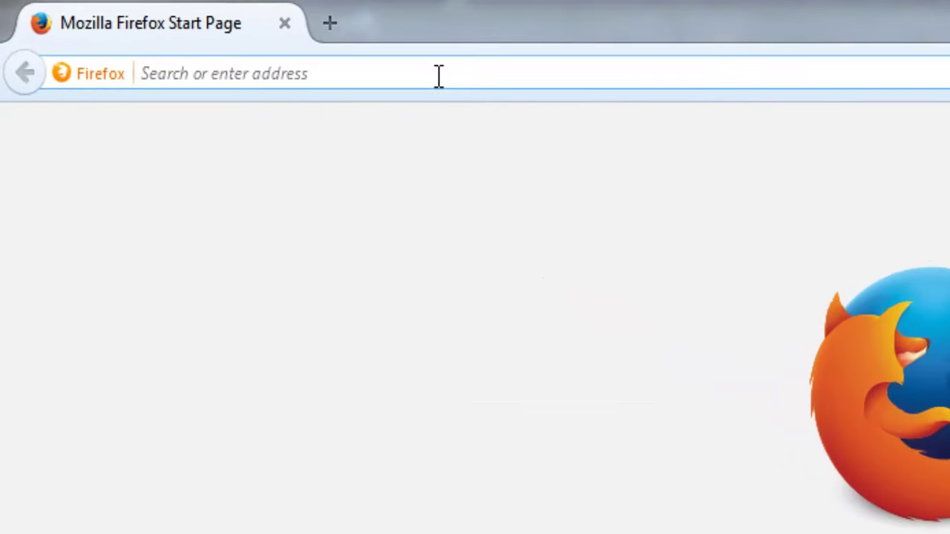
text(localhost/)
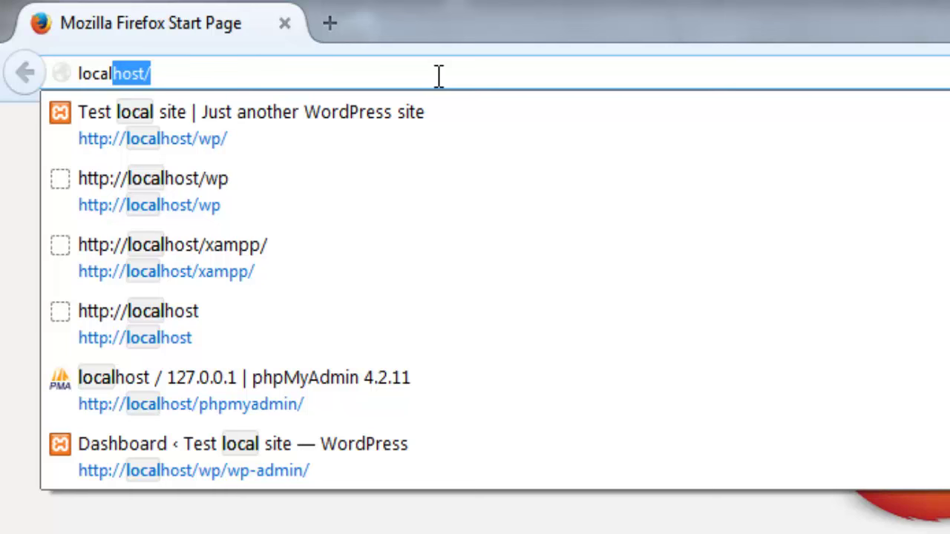
key(Right)
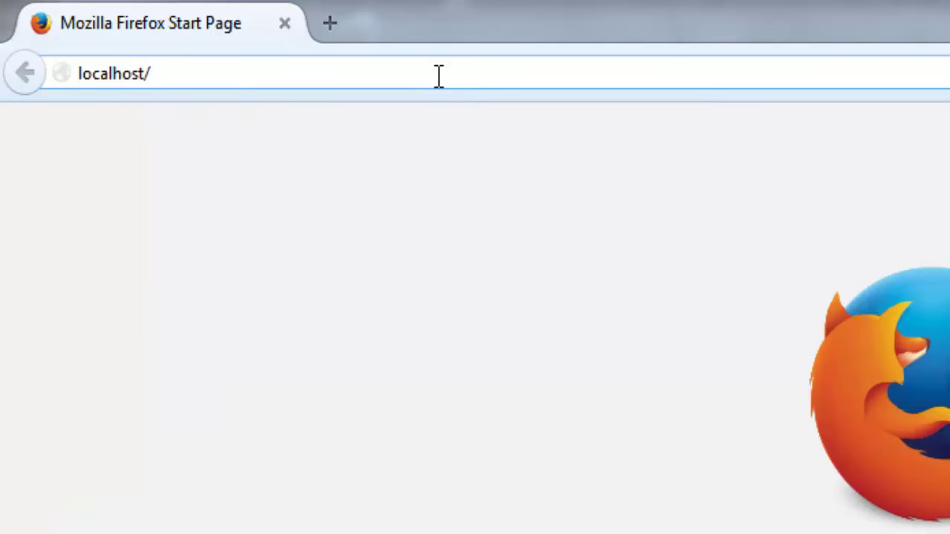
text(wp)
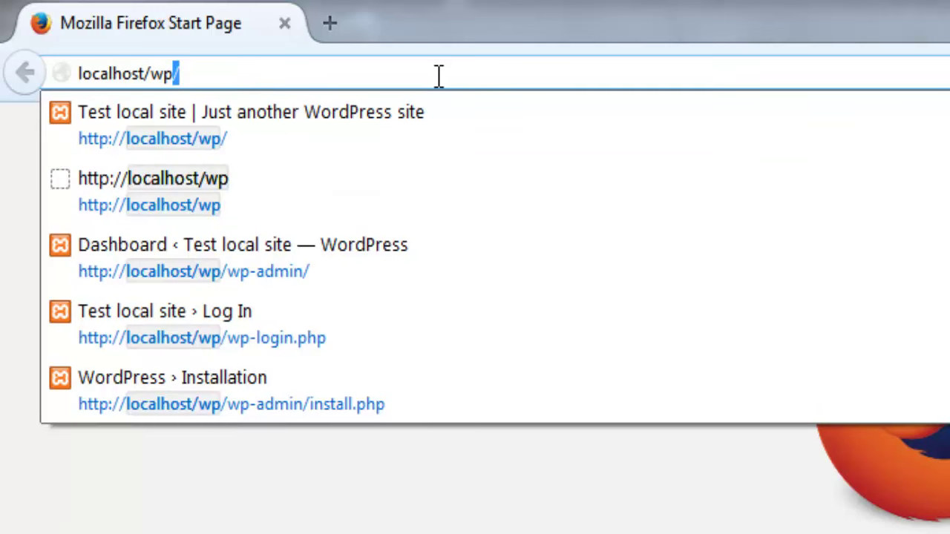
key(Return)
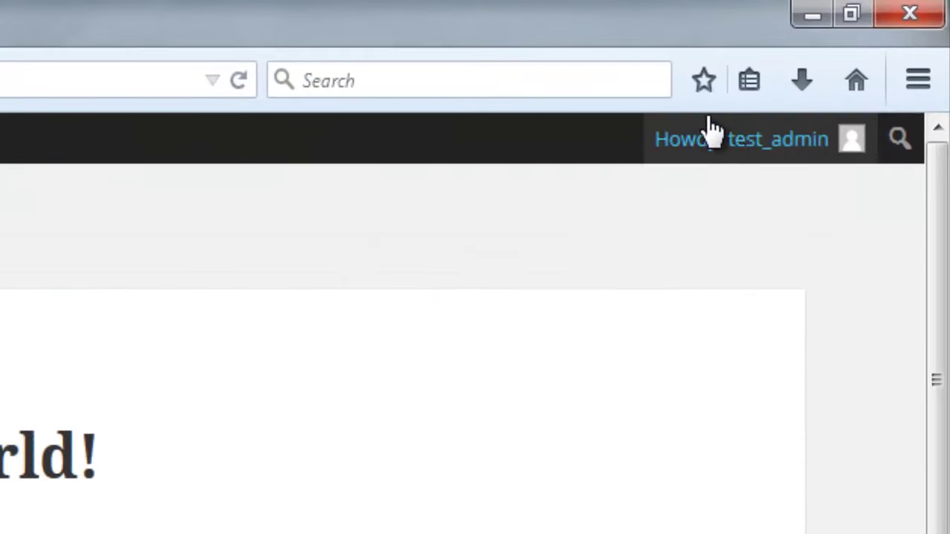
Step: Log out from the Howdy menu and delete ?loggedout=true from the login page address
mouse_move(850, 63)
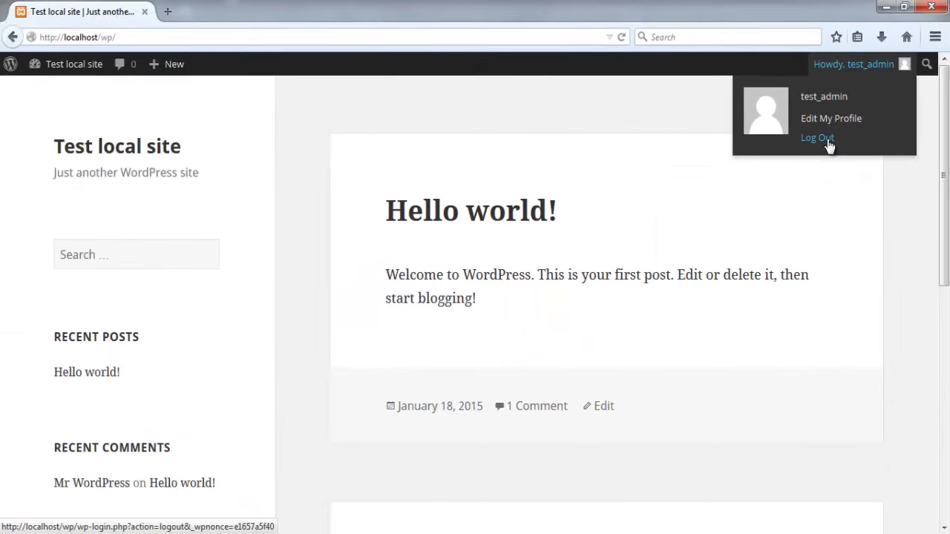
click(826, 140)
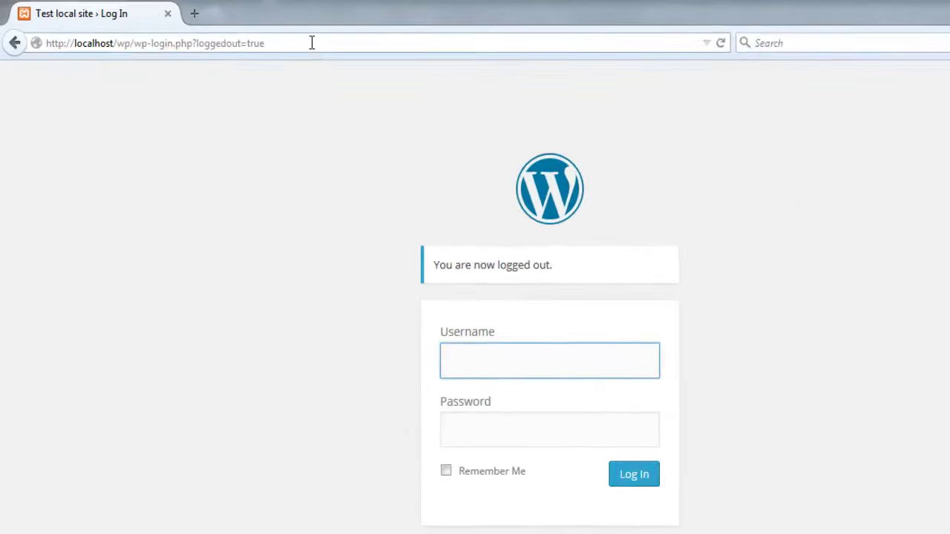
drag(275, 42, 207, 37)
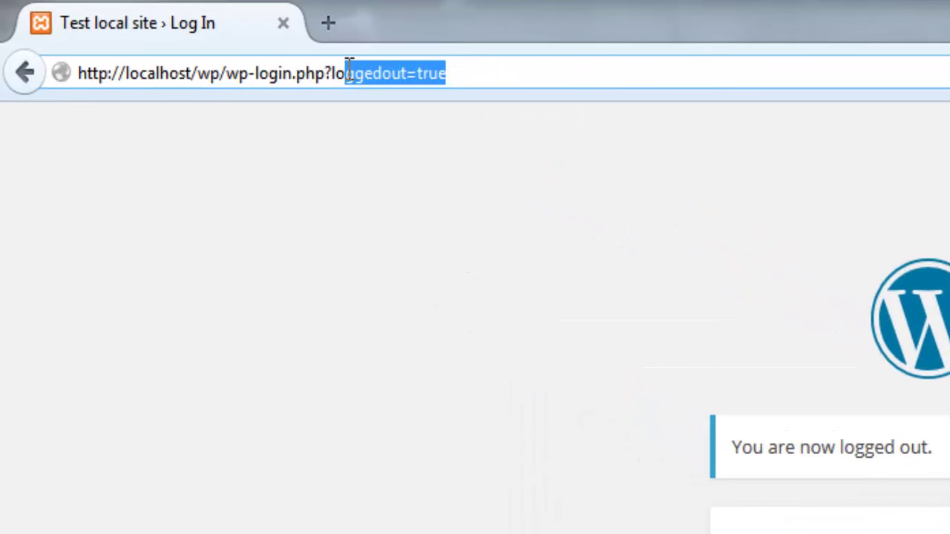
drag(349, 66, 328, 65)
key(BackSpace)
key(Return)
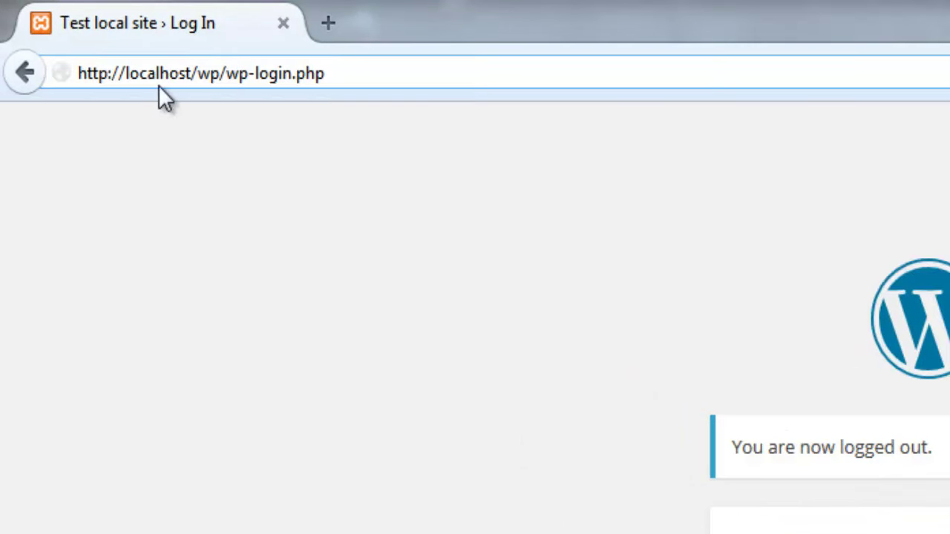
drag(333, 72, 64, 76)
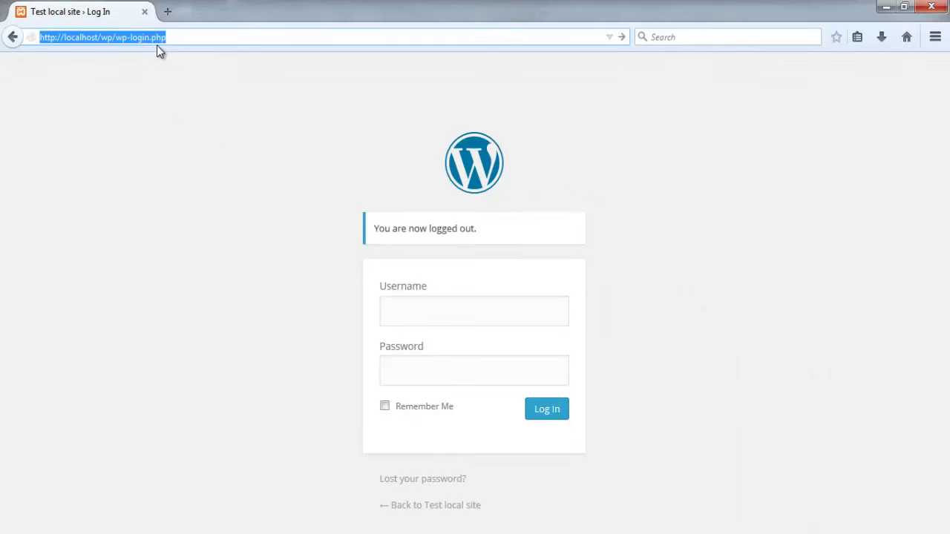
Step: Reload wp-login.php and log in as the admin user with Remember Me ticked
click(180, 38)
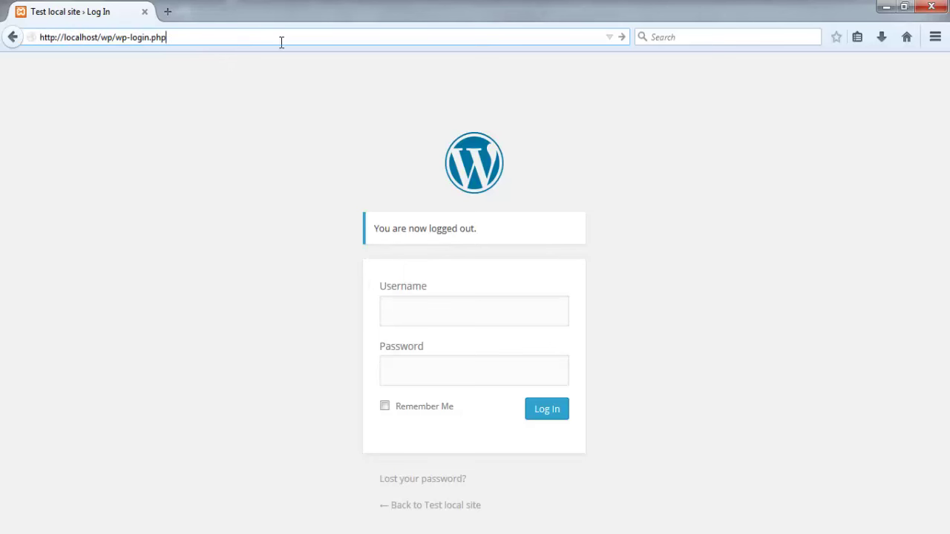
key(Return)
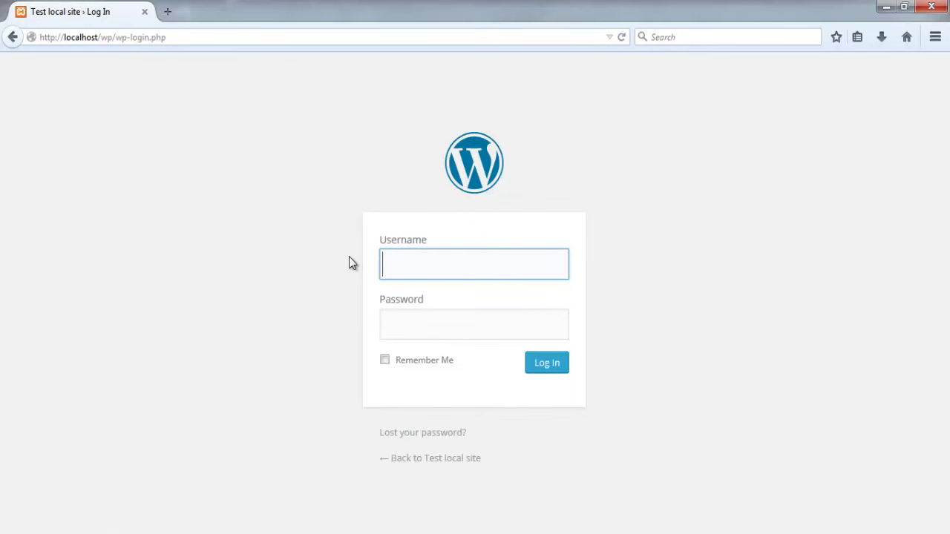
text(test)
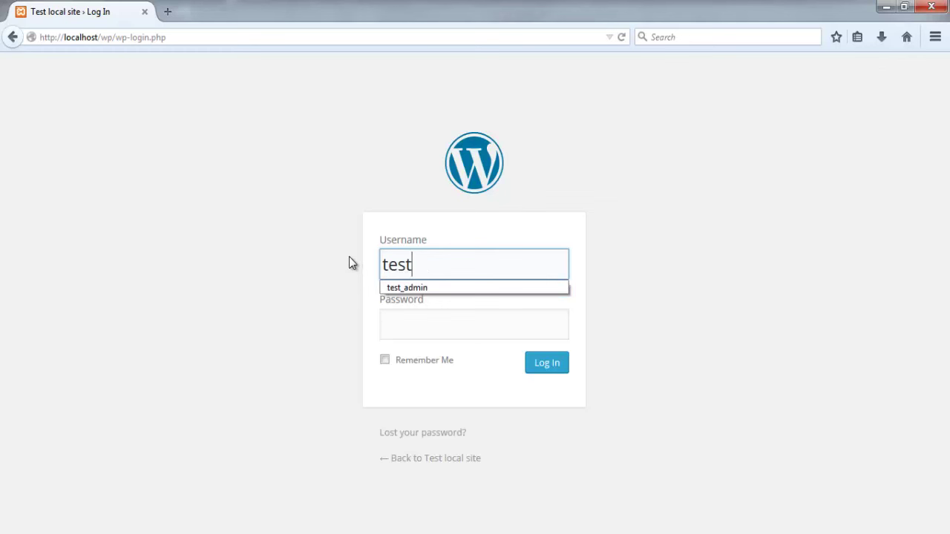
text(_admin)
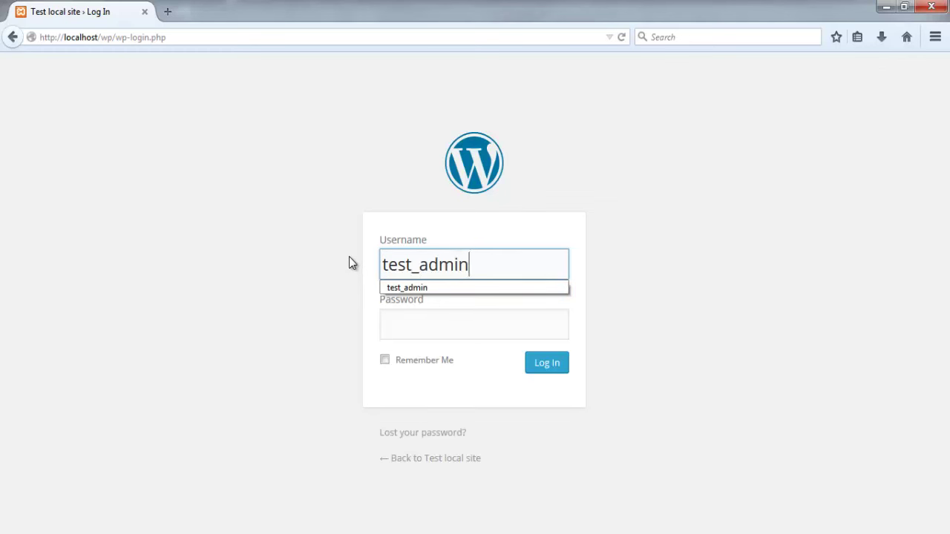
key(Tab)
text(pas)
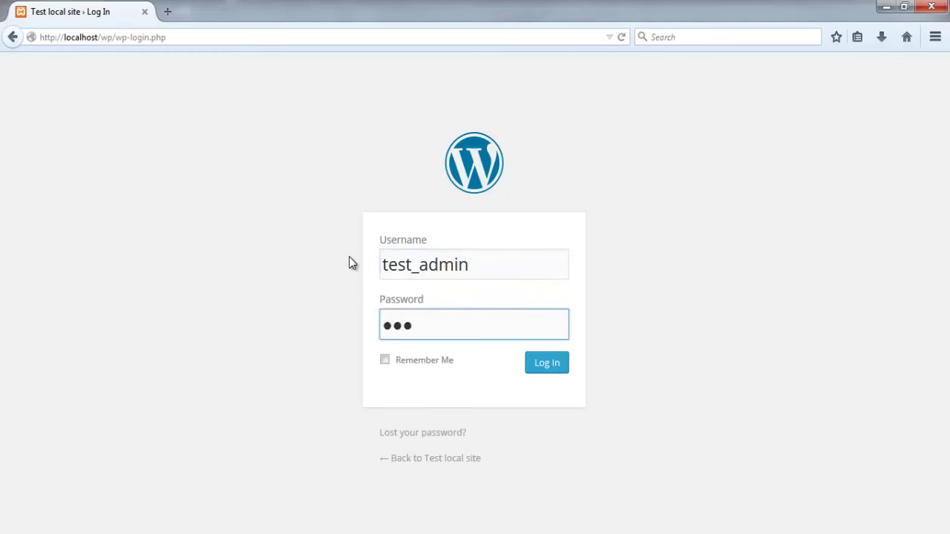
click(385, 361)
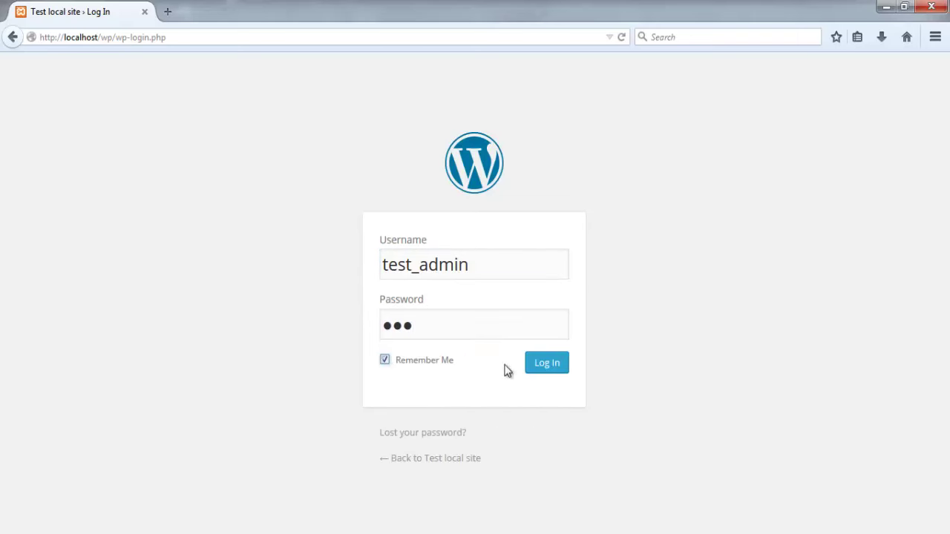
click(554, 370)
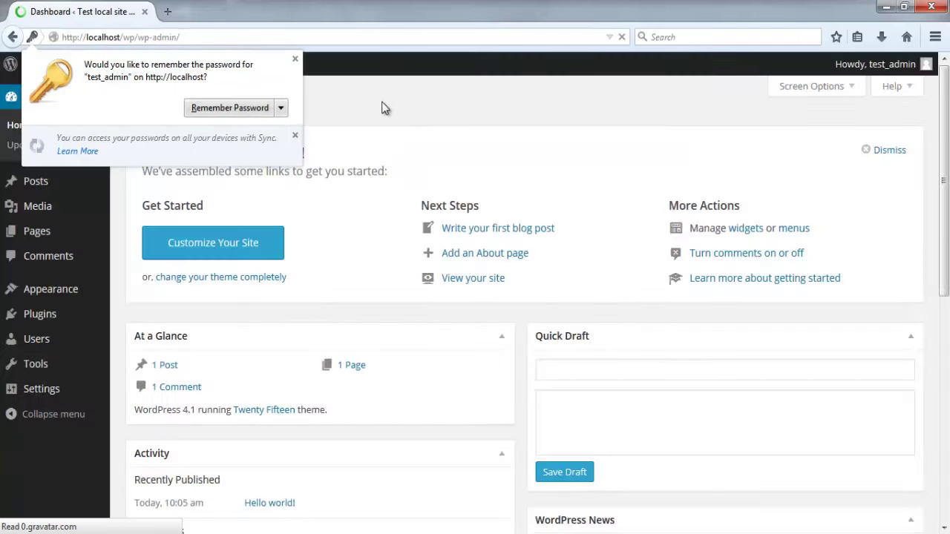
Step: Choose Never Remember Password for This Site in Firefox's password prompt
click(281, 107)
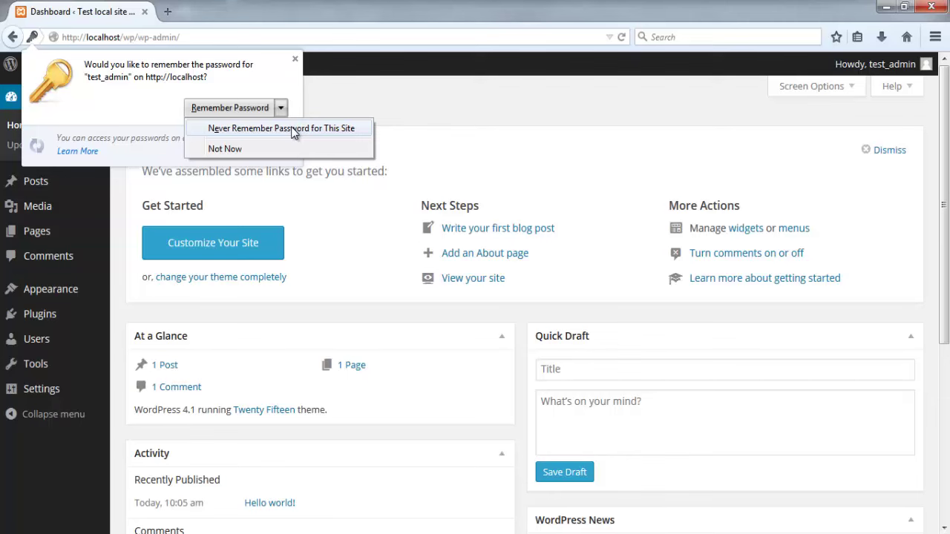
click(294, 129)
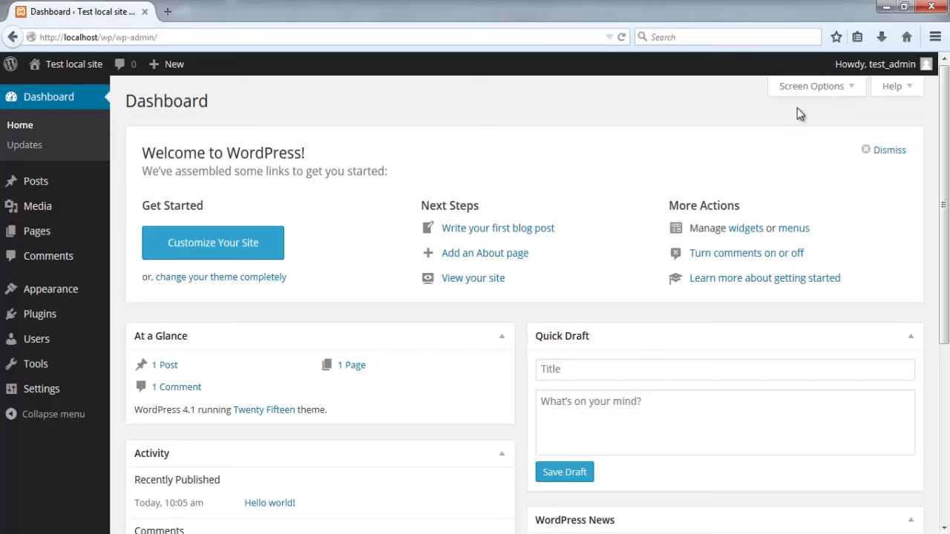
click(912, 90)
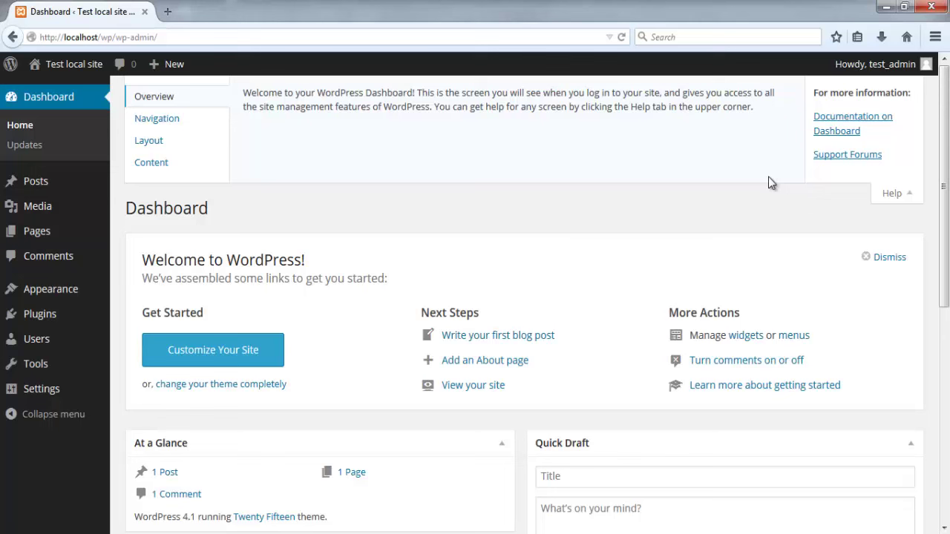
click(898, 196)
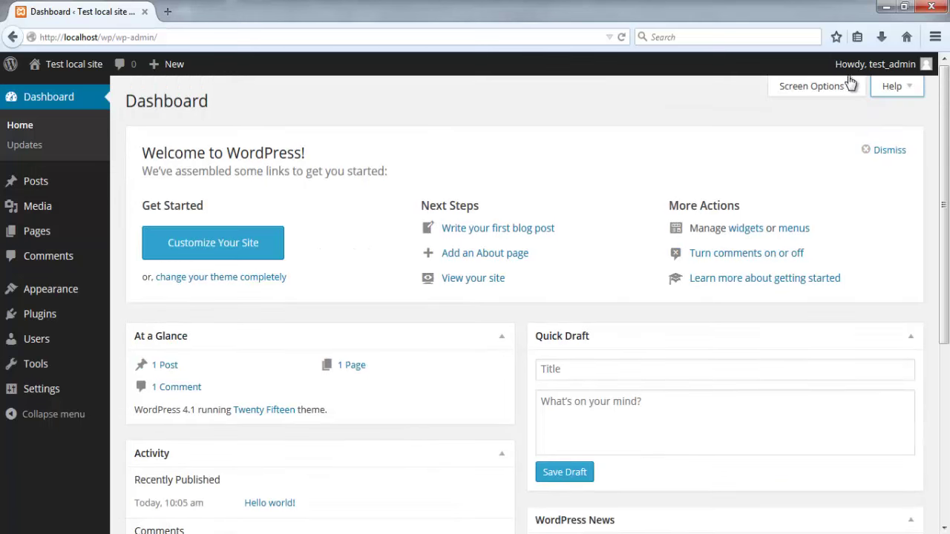
click(855, 95)
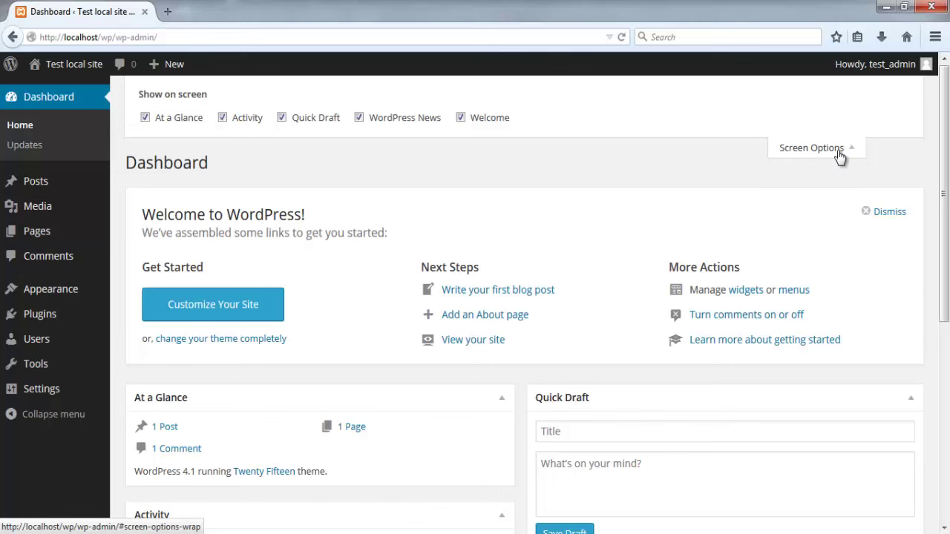
click(839, 152)
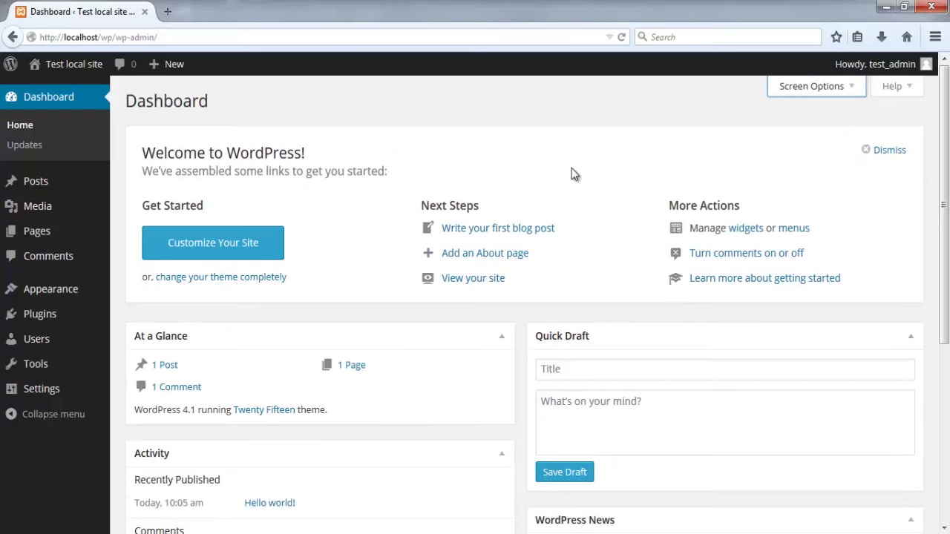
scroll(568, 169, down, 4)
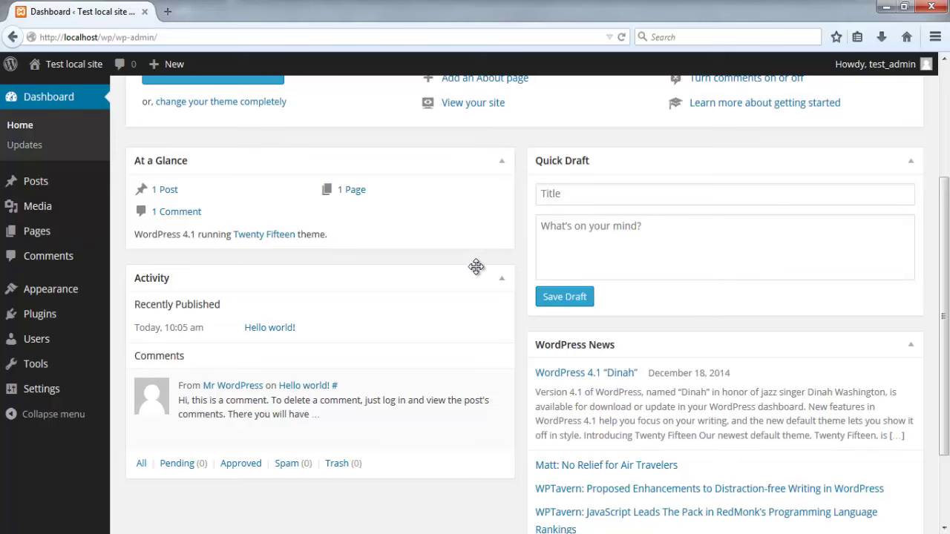
scroll(411, 319, down, 2)
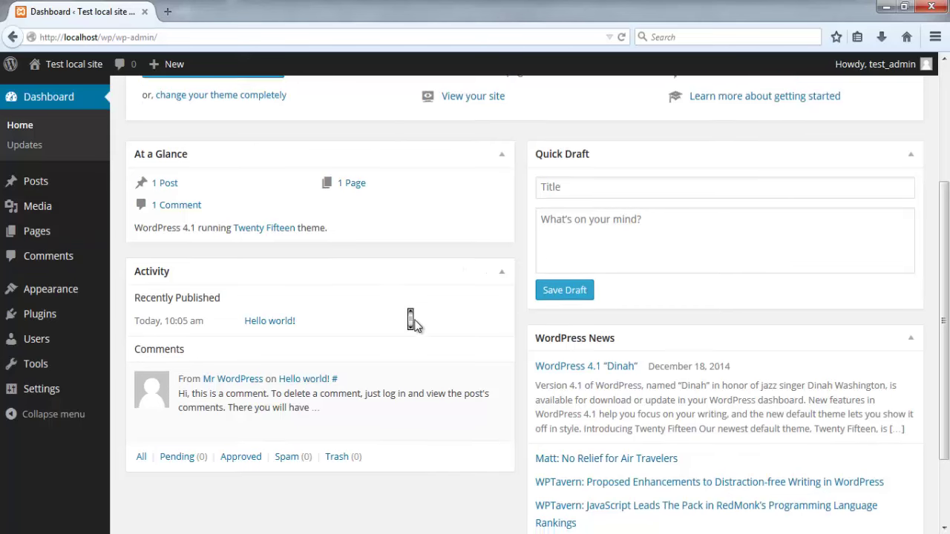
scroll(416, 326, down, 2)
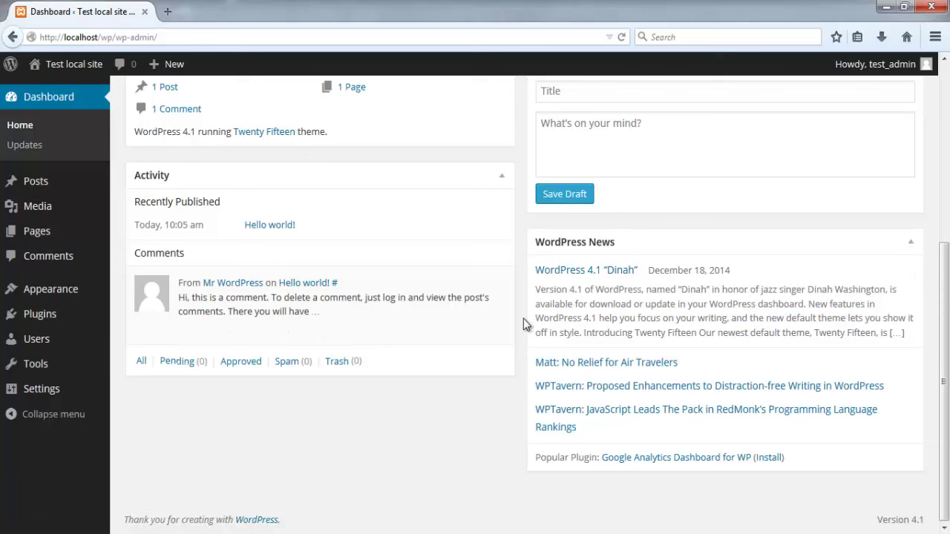
double_click(884, 520)
click(885, 520)
triple_click(930, 520)
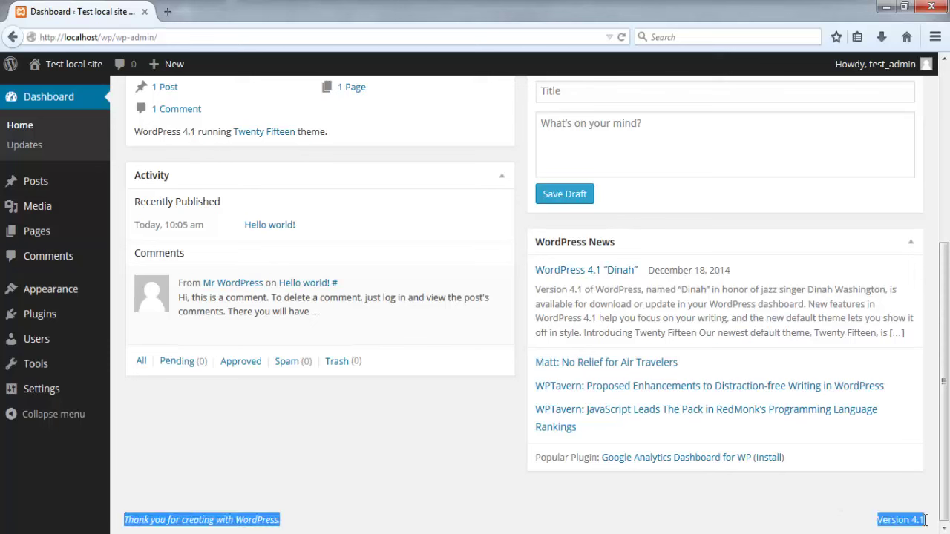
click(870, 491)
scroll(450, 466, up, 5)
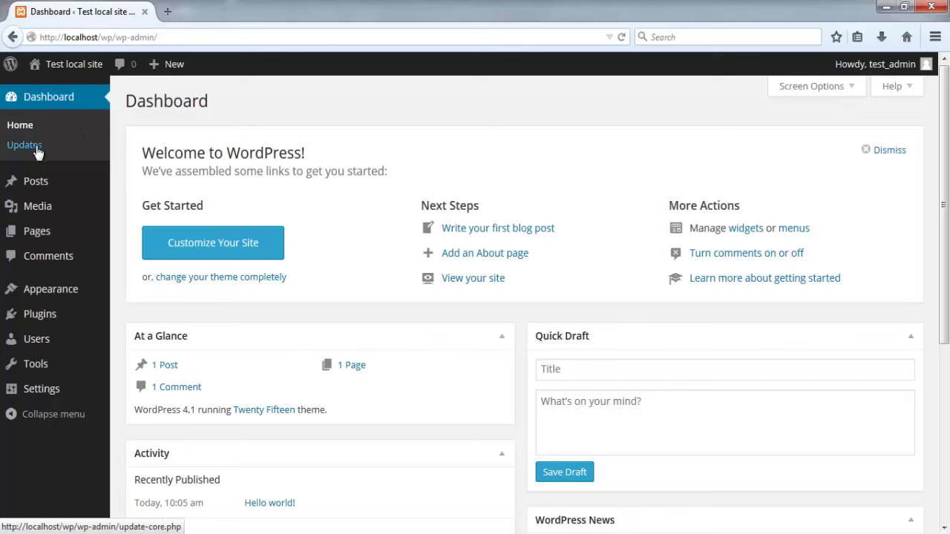
Step: Go from Comments back to the Dashboard Home page with the Welcome panel
mouse_move(53, 69)
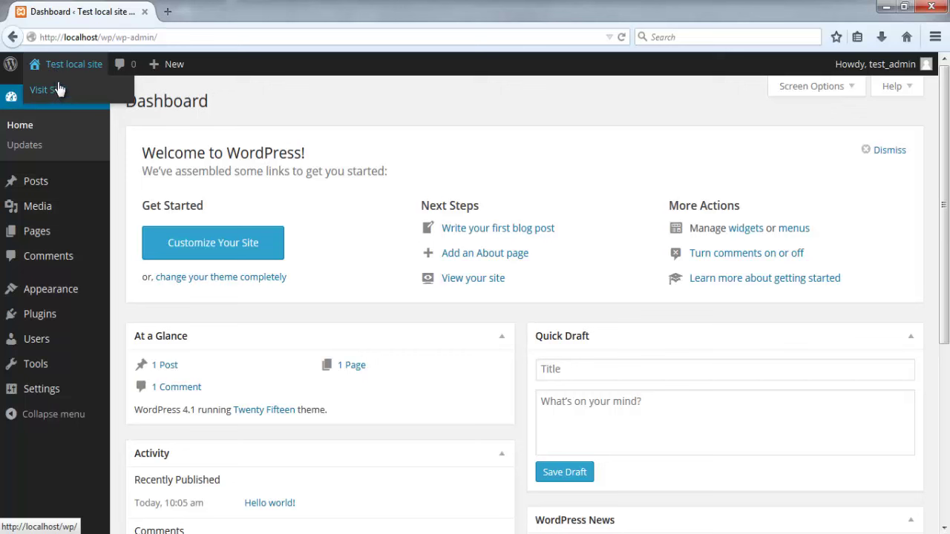
click(130, 70)
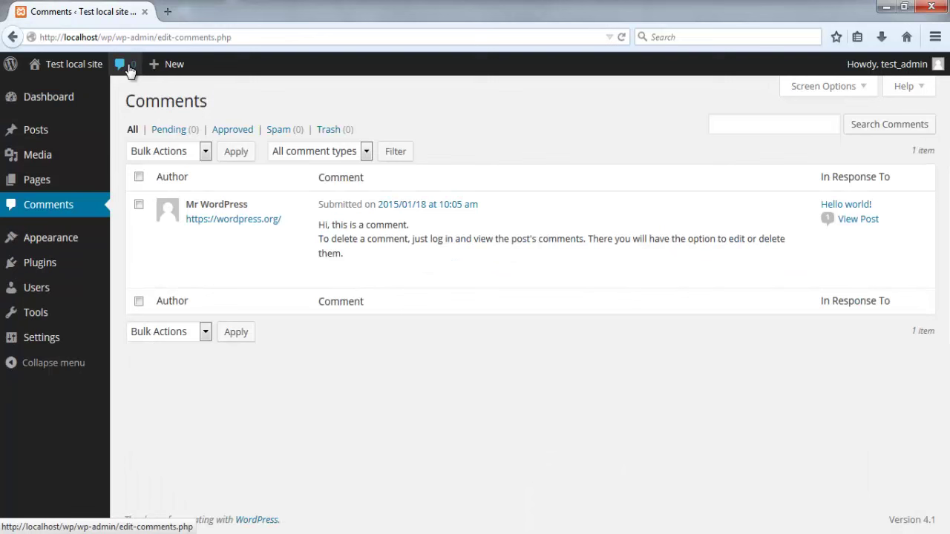
mouse_move(71, 100)
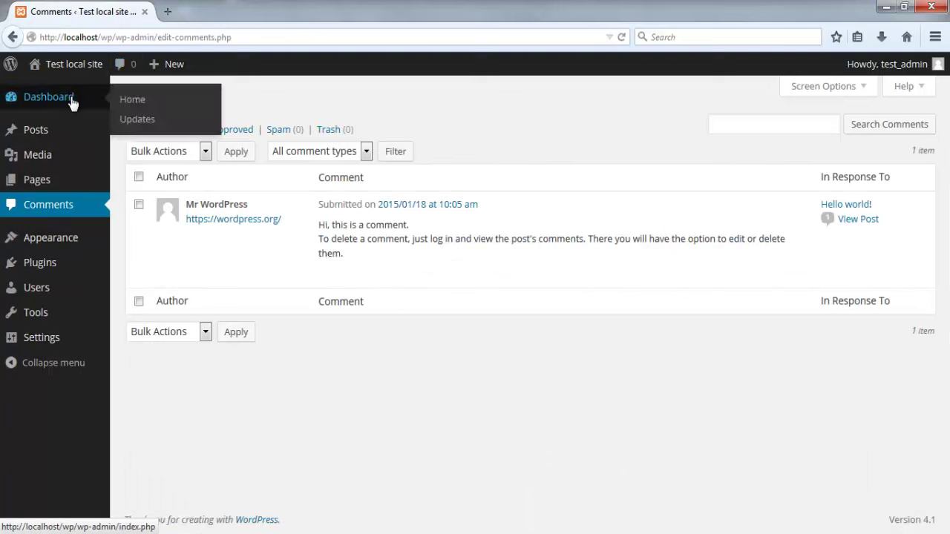
click(132, 101)
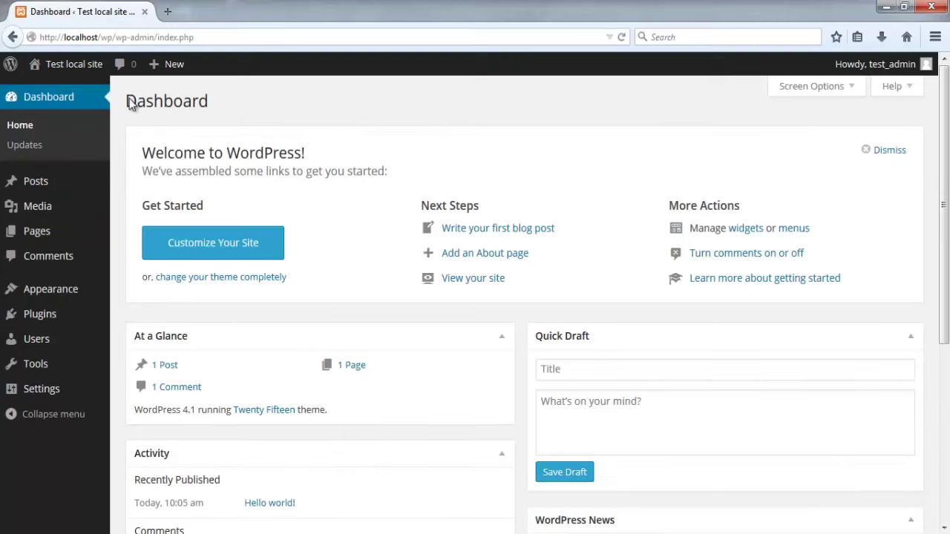
Step: Visit the 'Test local site' front end from the admin bar
mouse_move(171, 74)
click(77, 66)
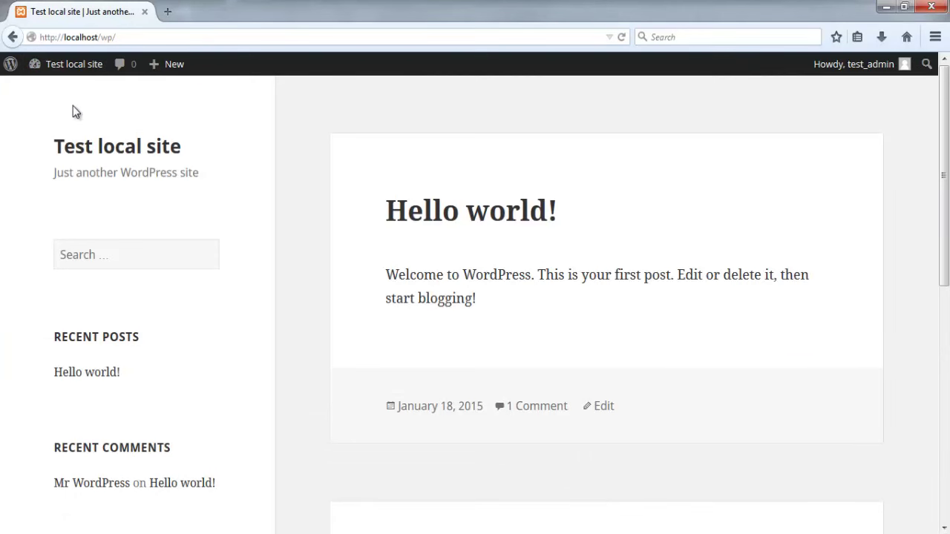
mouse_move(51, 71)
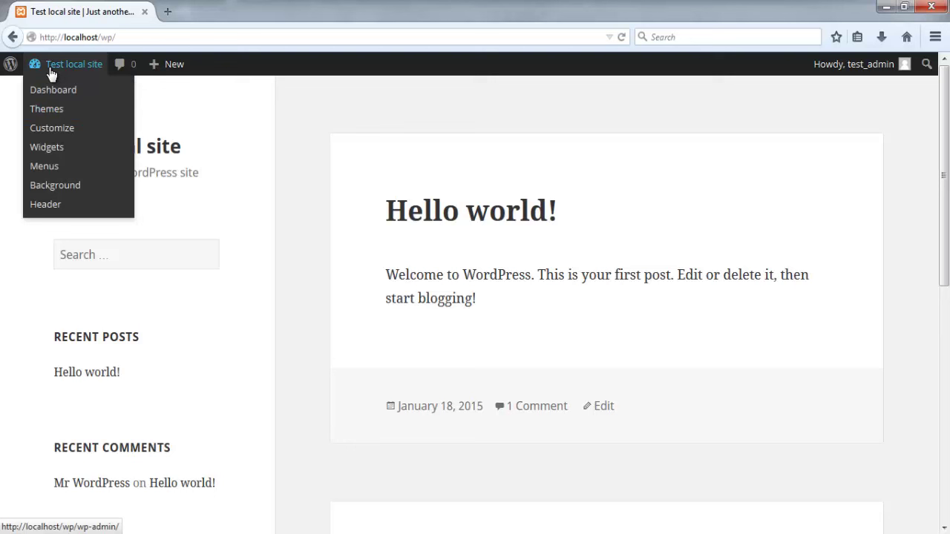
mouse_move(12, 68)
Step: Return to the Dashboard and open Dashboard > Updates, confirming WordPress 4.1 is current
click(52, 92)
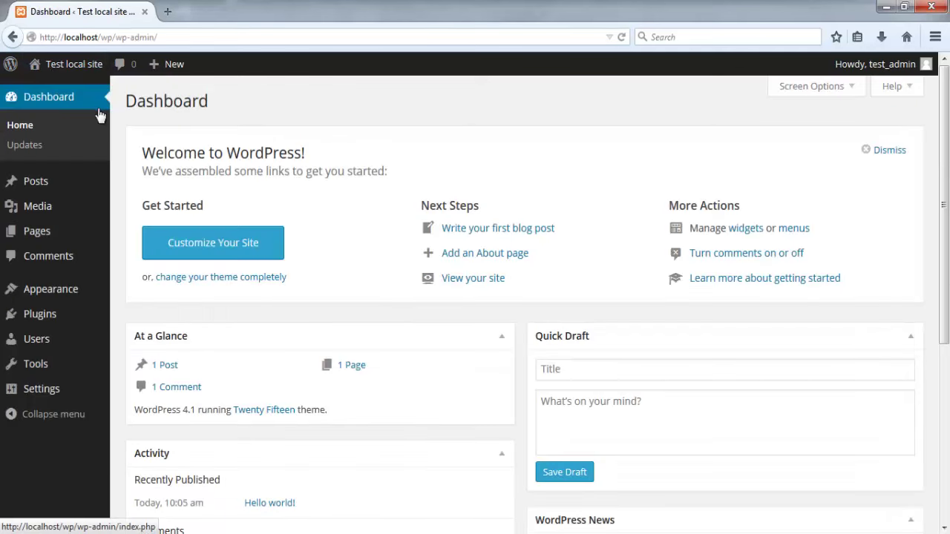
middle_click(118, 133)
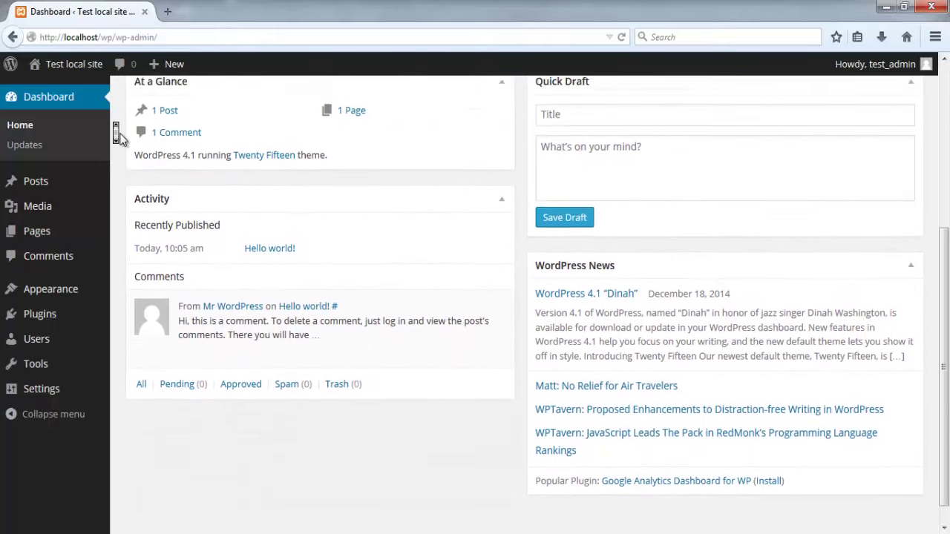
click(121, 139)
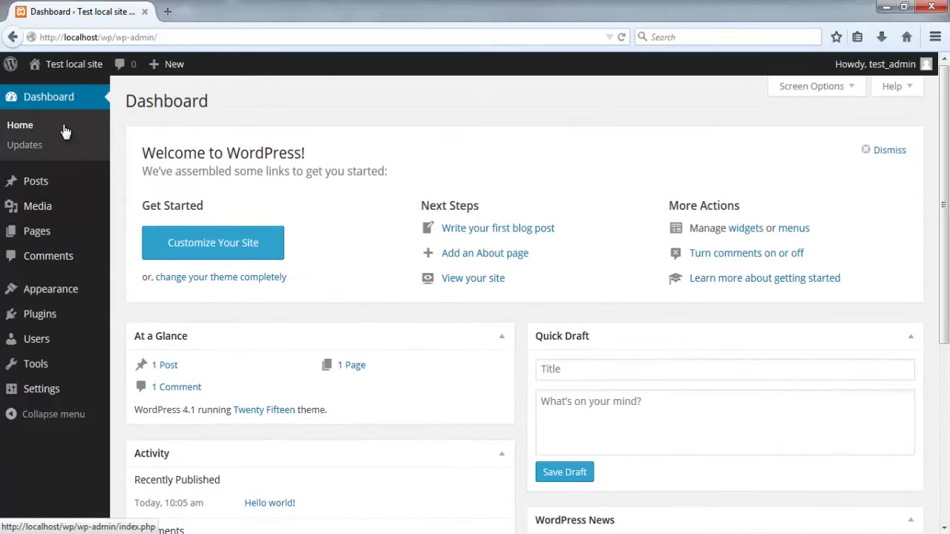
click(38, 149)
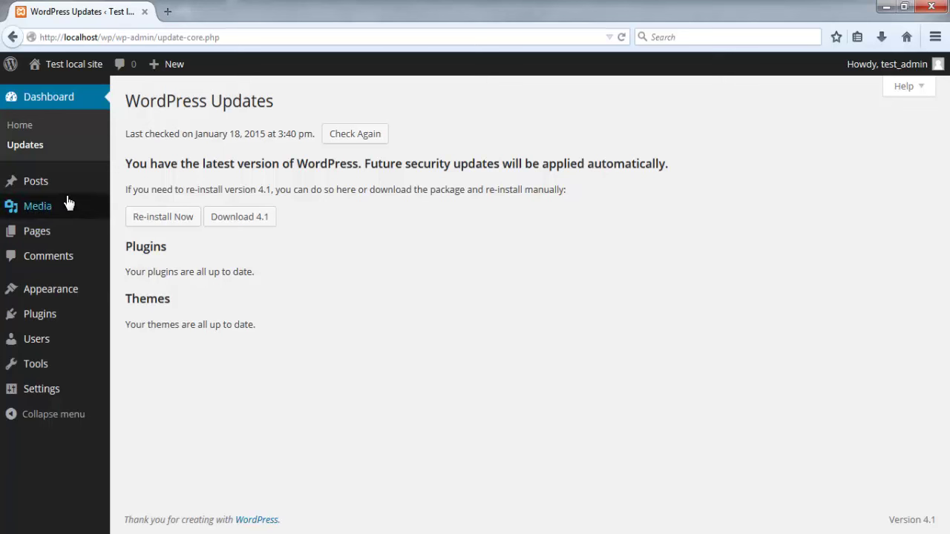
mouse_move(65, 186)
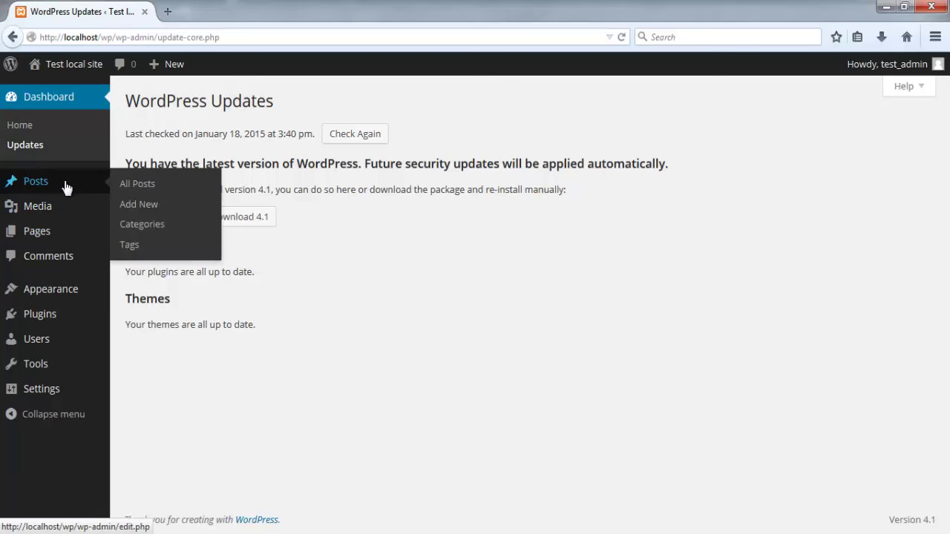
Step: Open All Posts and check the category, date and Bulk Actions dropdown options
click(135, 185)
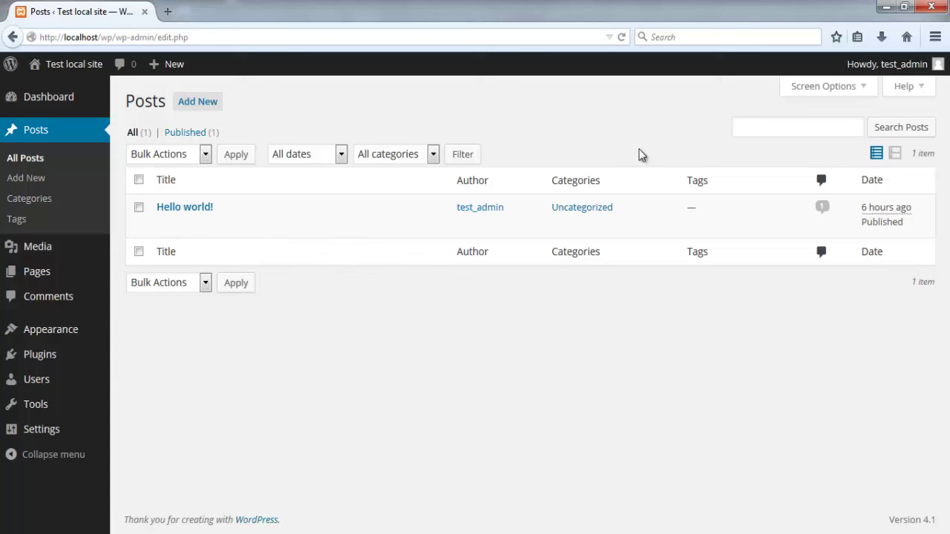
click(428, 154)
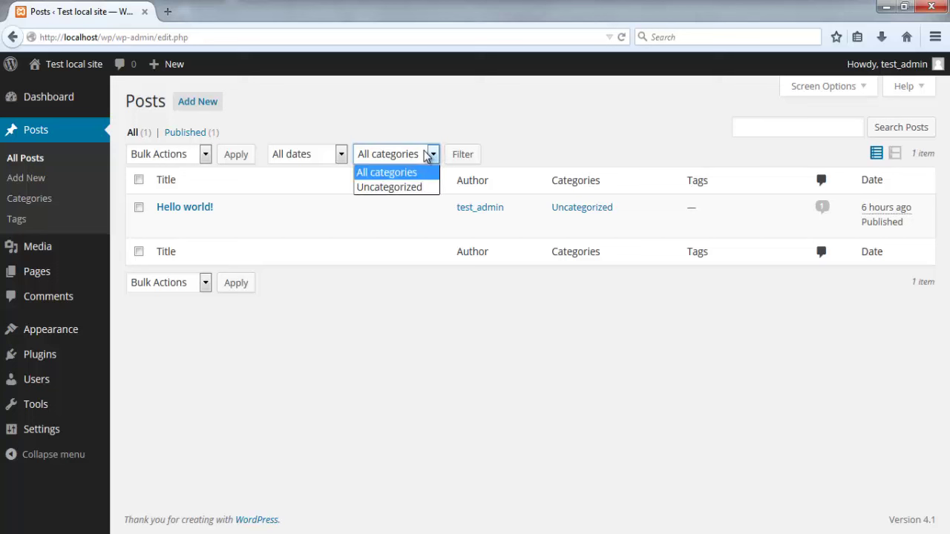
click(427, 154)
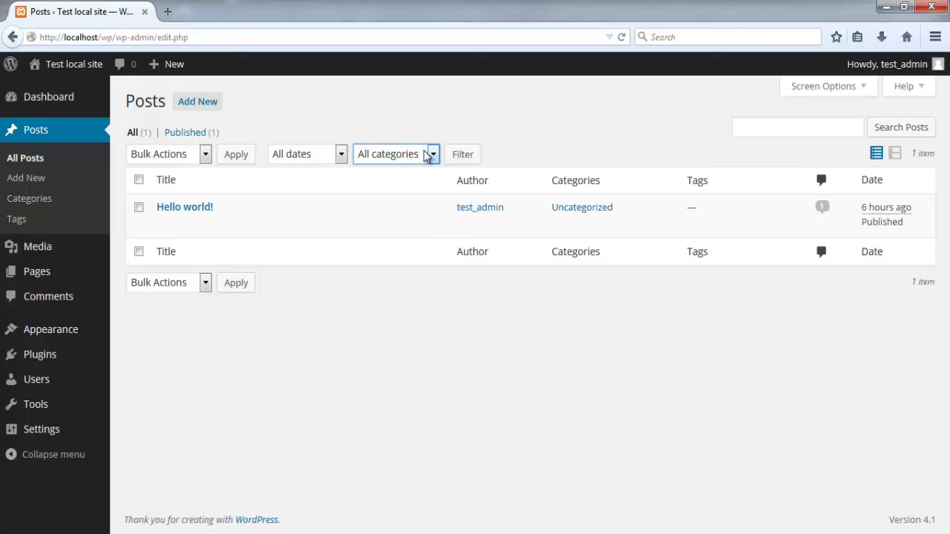
click(337, 154)
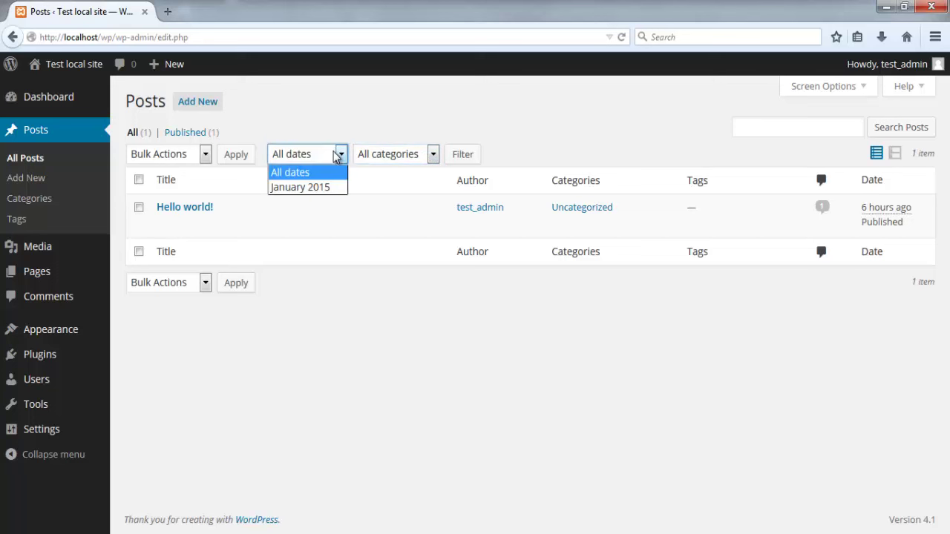
click(336, 154)
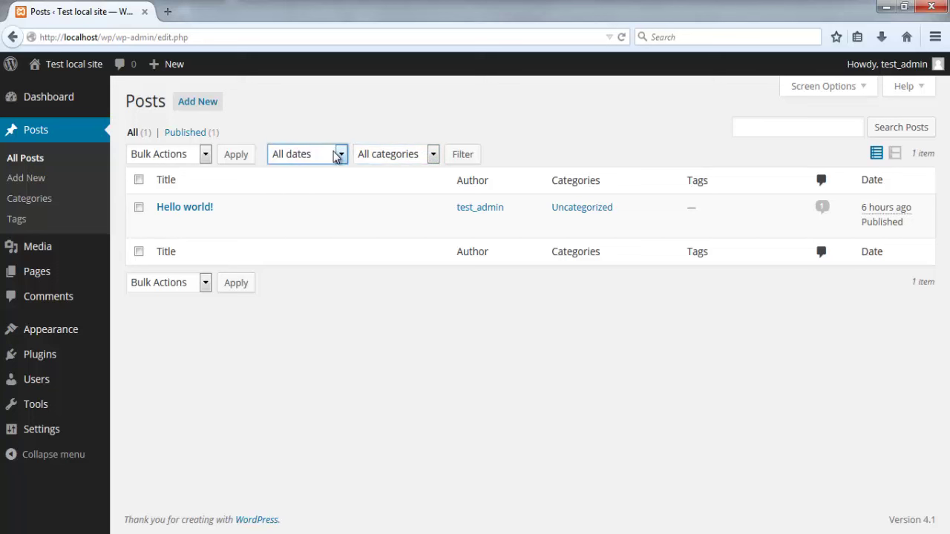
click(206, 155)
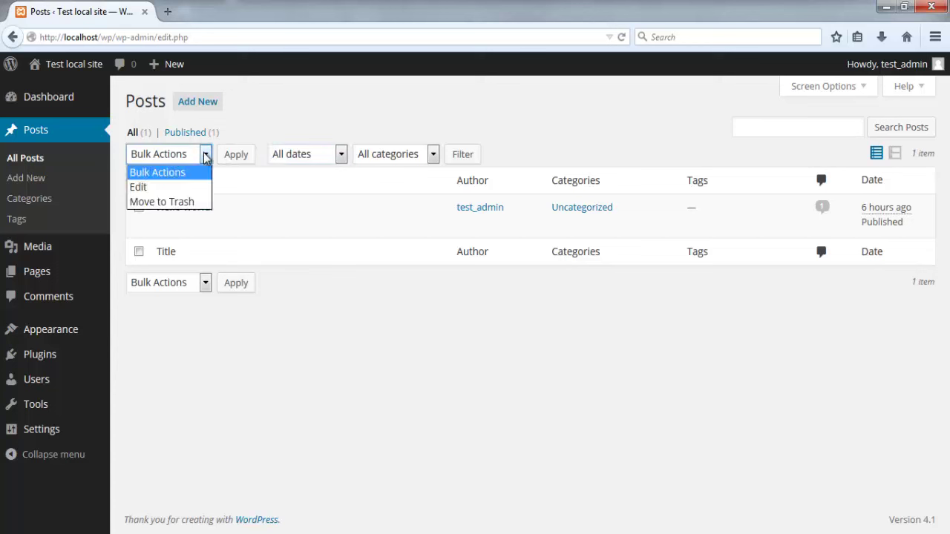
click(206, 156)
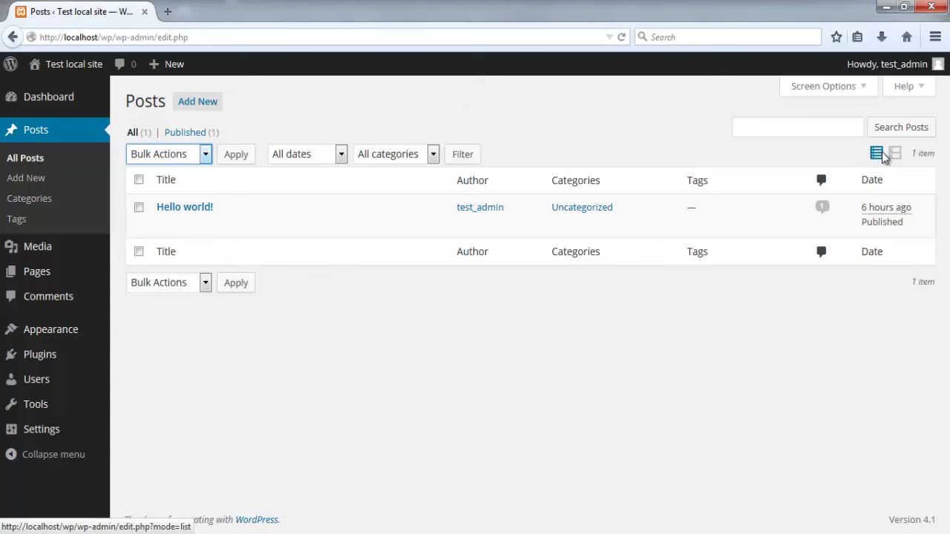
Step: Switch the posts list to Excerpt View, then back to List View
click(895, 157)
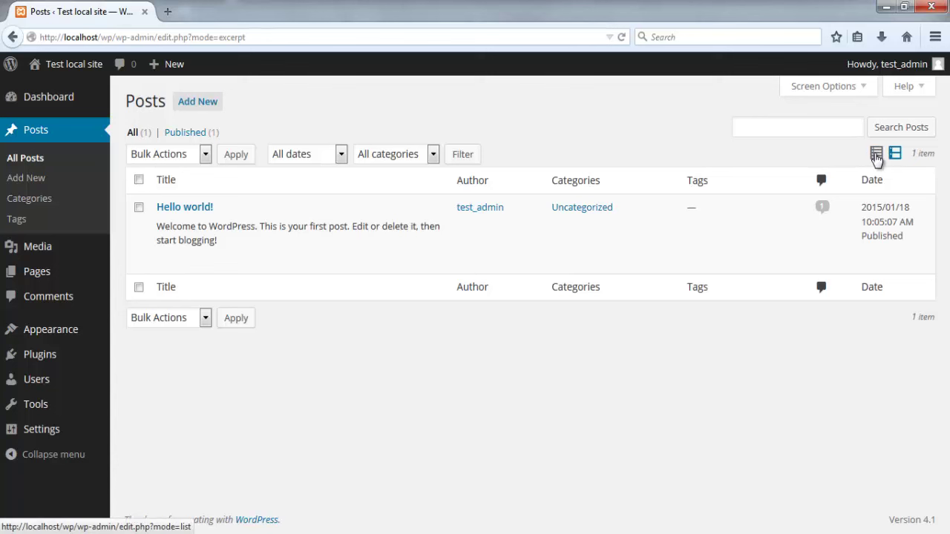
click(877, 158)
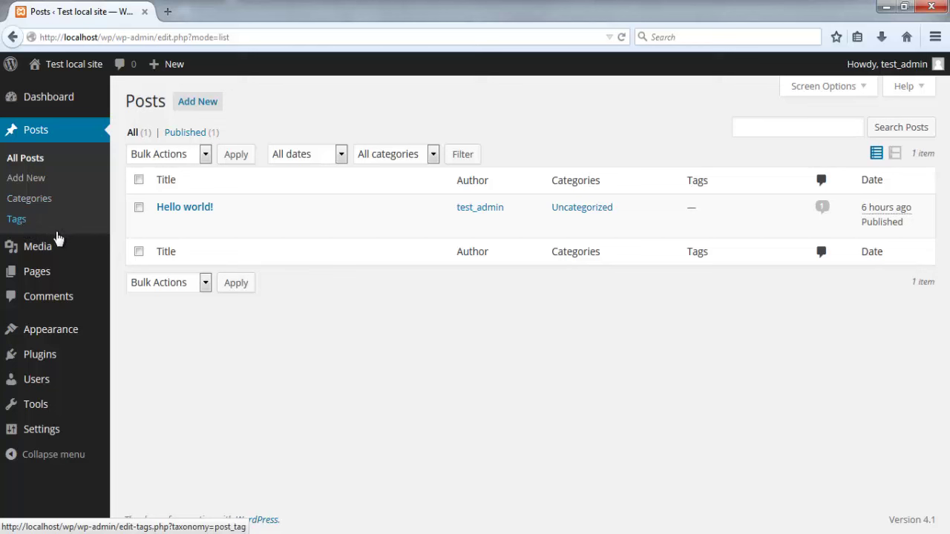
mouse_move(57, 248)
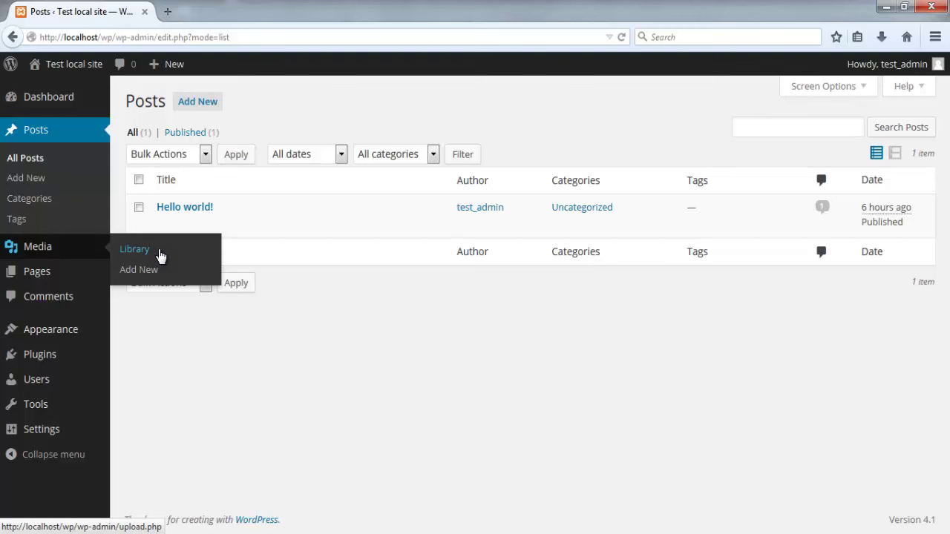
Step: Browse Media > Library, then Pages > All Pages, then Comments
click(159, 254)
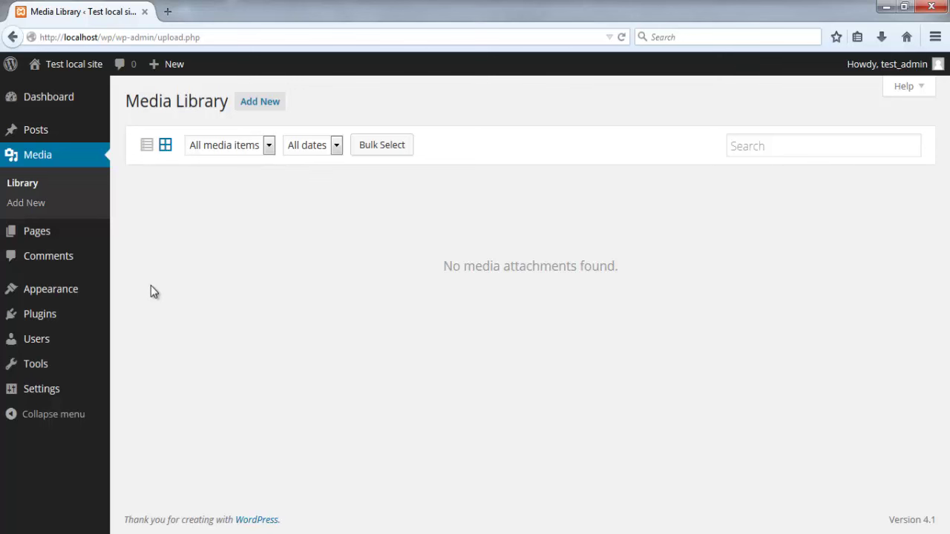
mouse_move(77, 233)
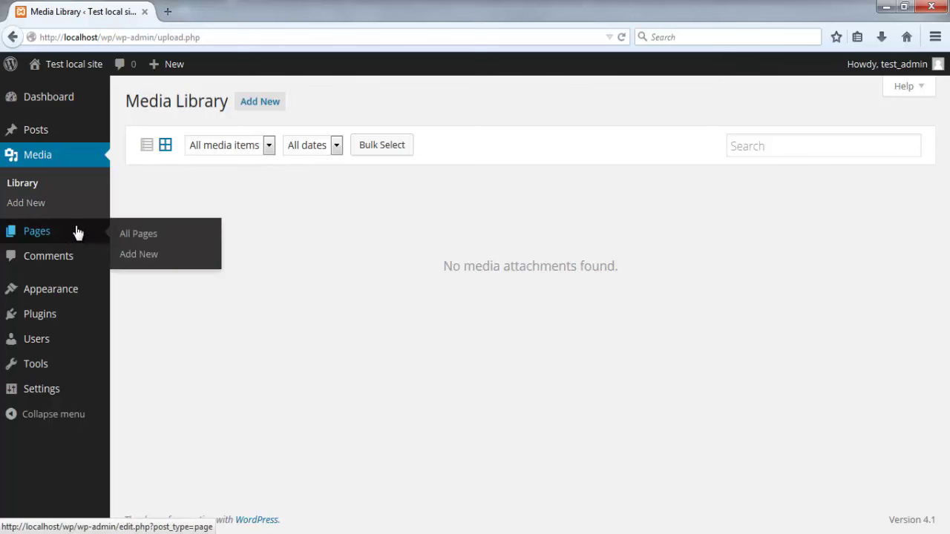
click(135, 237)
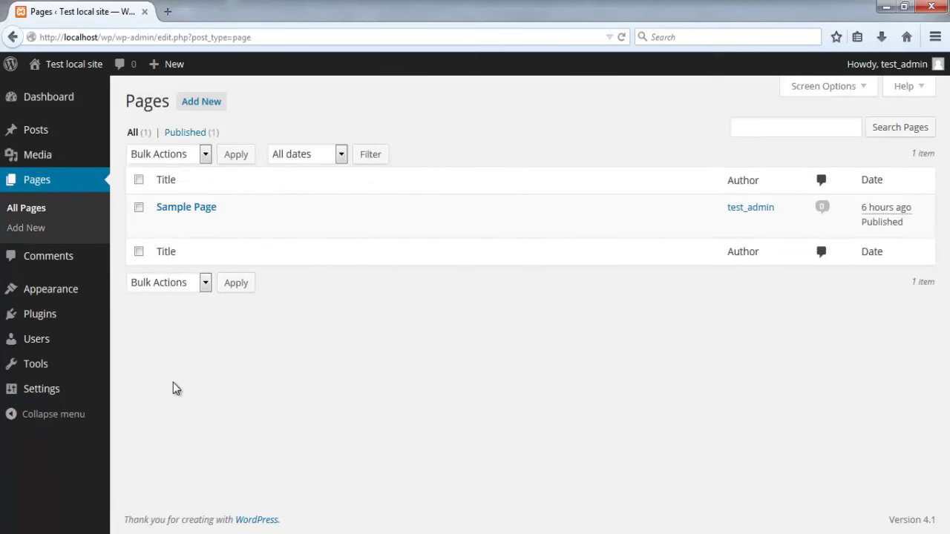
click(76, 266)
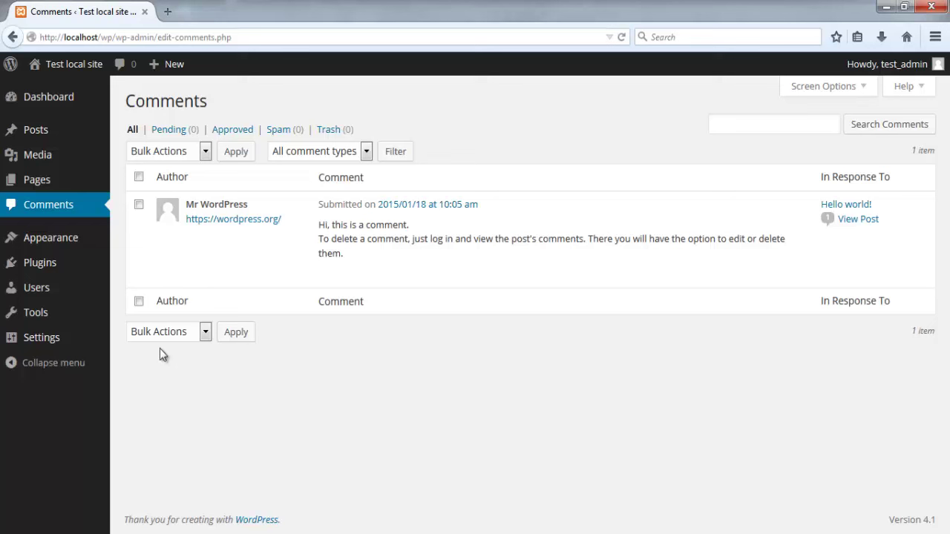
mouse_move(69, 245)
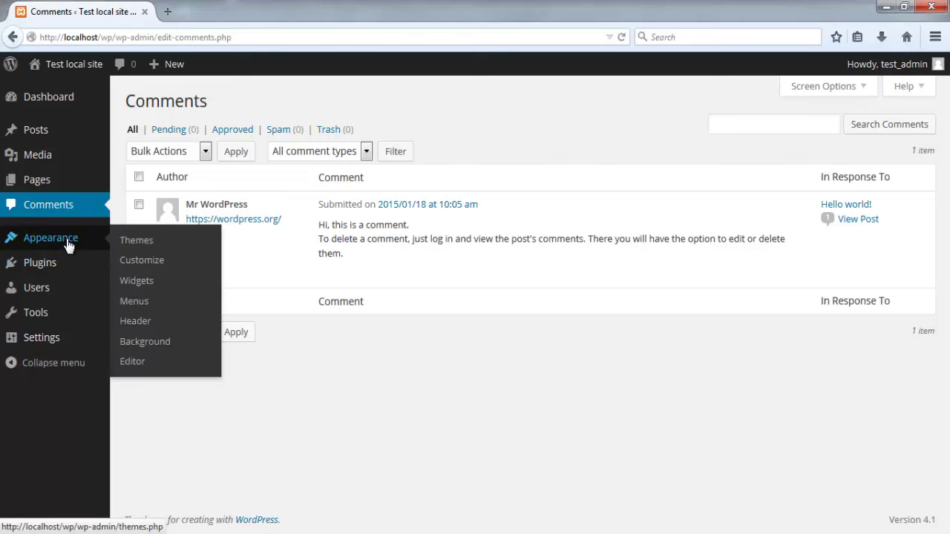
Step: View Themes, open and close the Customizer, then go to Appearance > Widgets
click(68, 245)
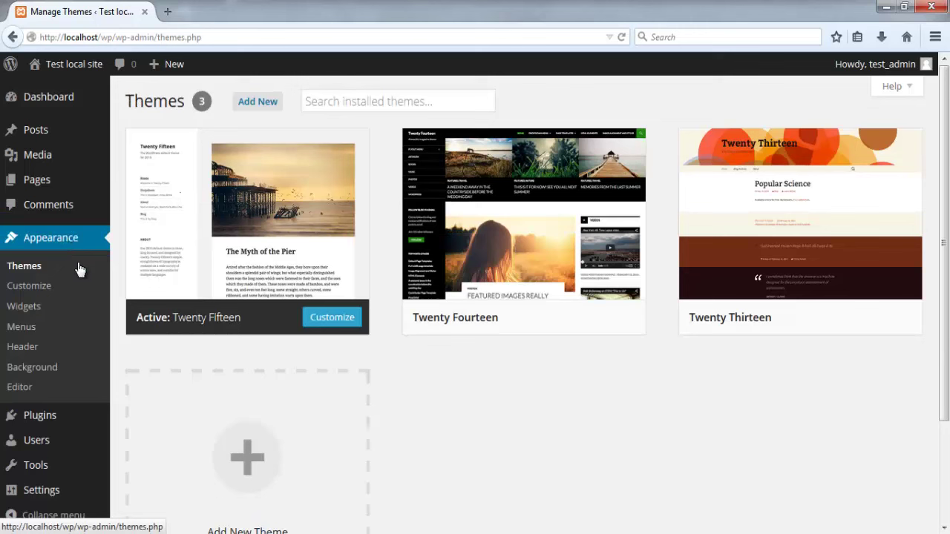
click(43, 296)
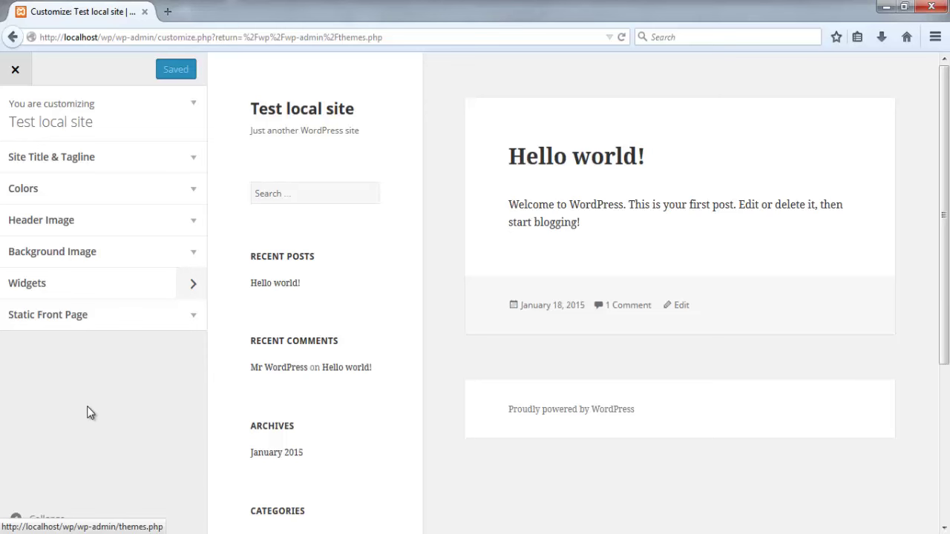
click(15, 70)
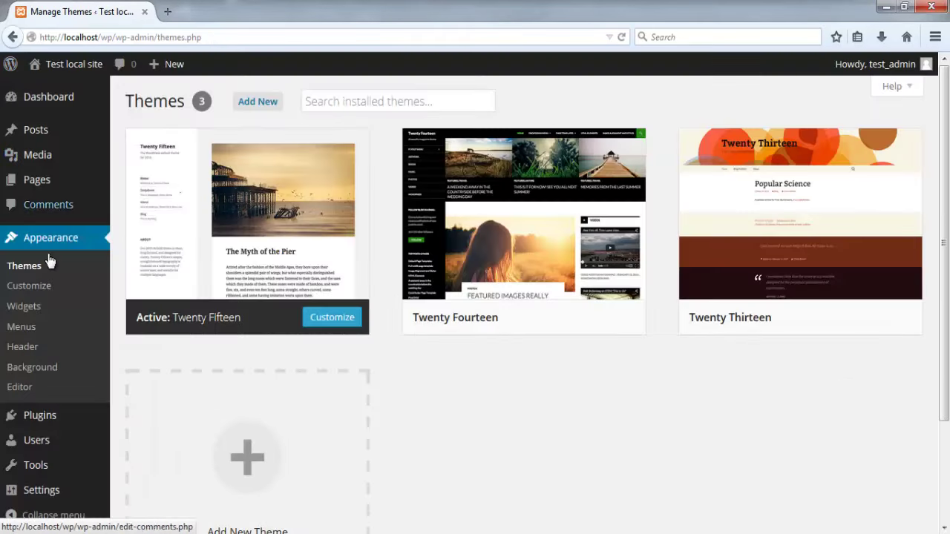
click(35, 315)
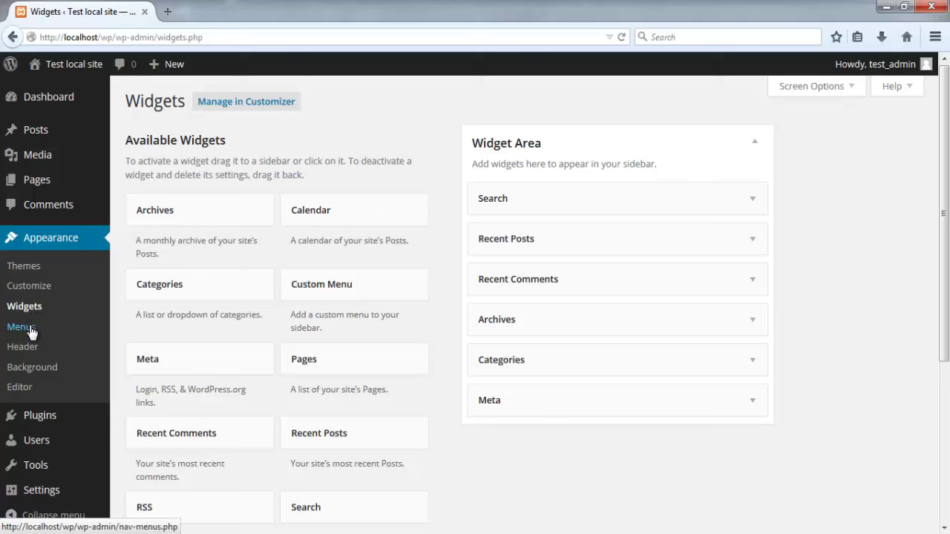
Step: From Menus, preview the Header Image and Background Image customizer sections, returning to Edit Menus each time
click(30, 329)
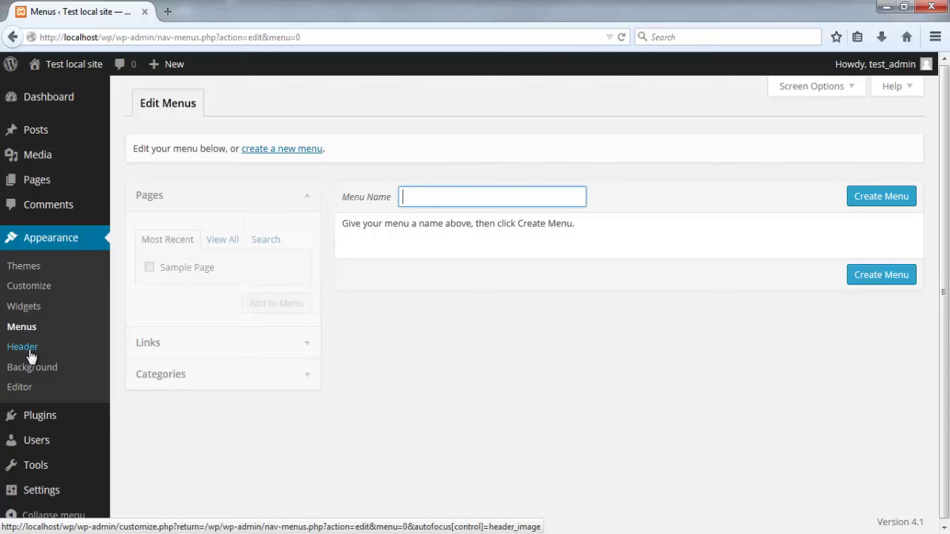
click(30, 355)
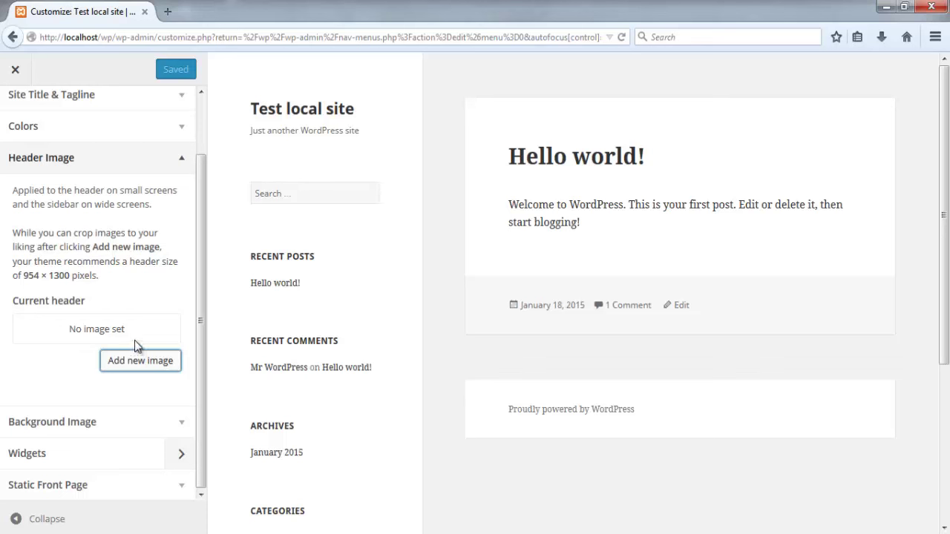
click(15, 69)
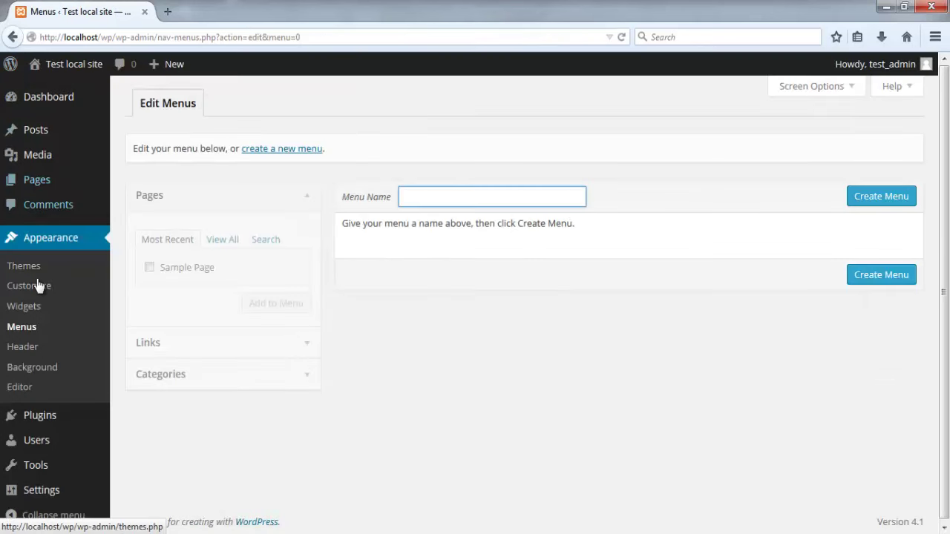
click(46, 370)
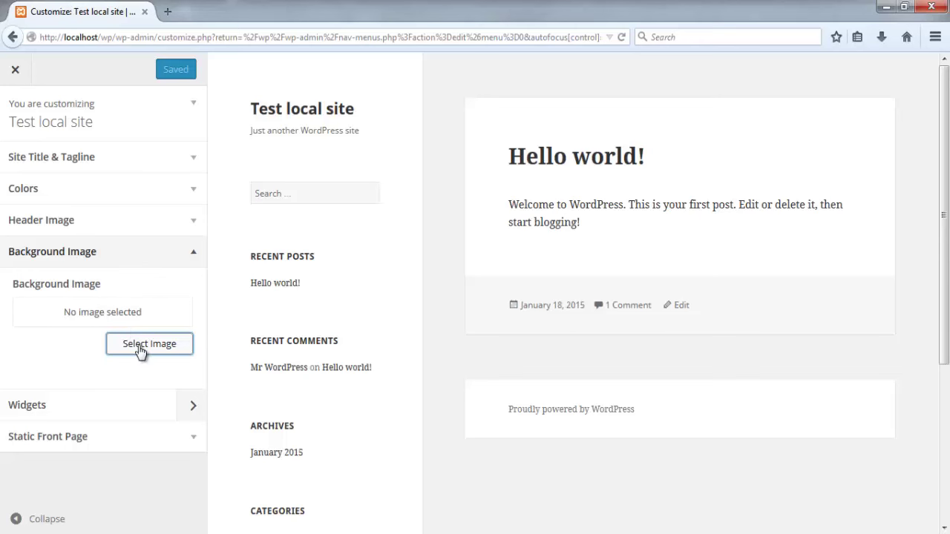
click(16, 71)
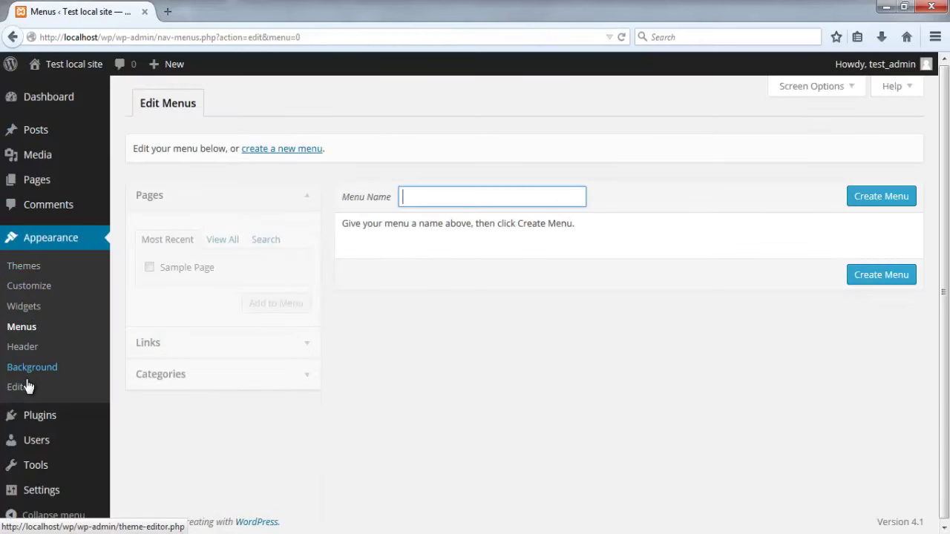
Step: Browse Twenty Fifteen's style.css in the theme editor, then go to the installed Plugins list
click(27, 390)
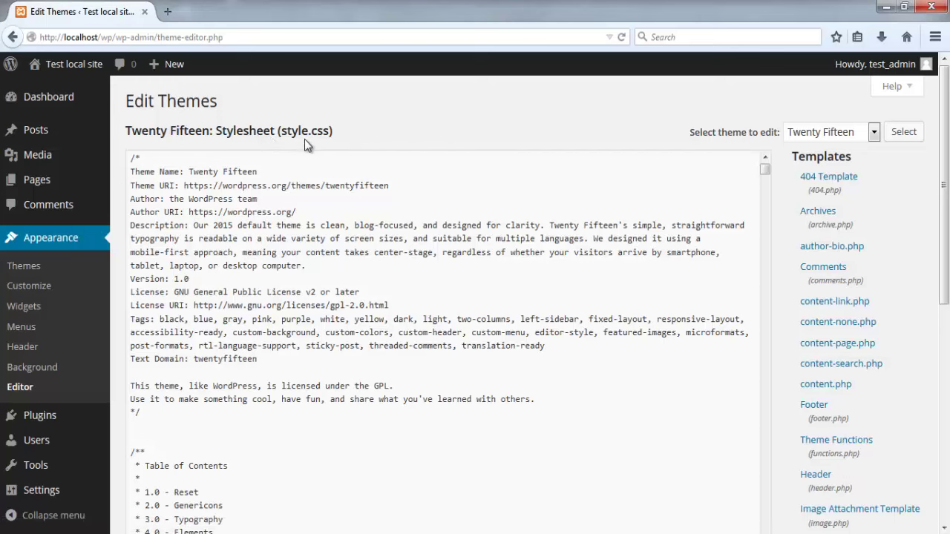
scroll(448, 182, down, 2)
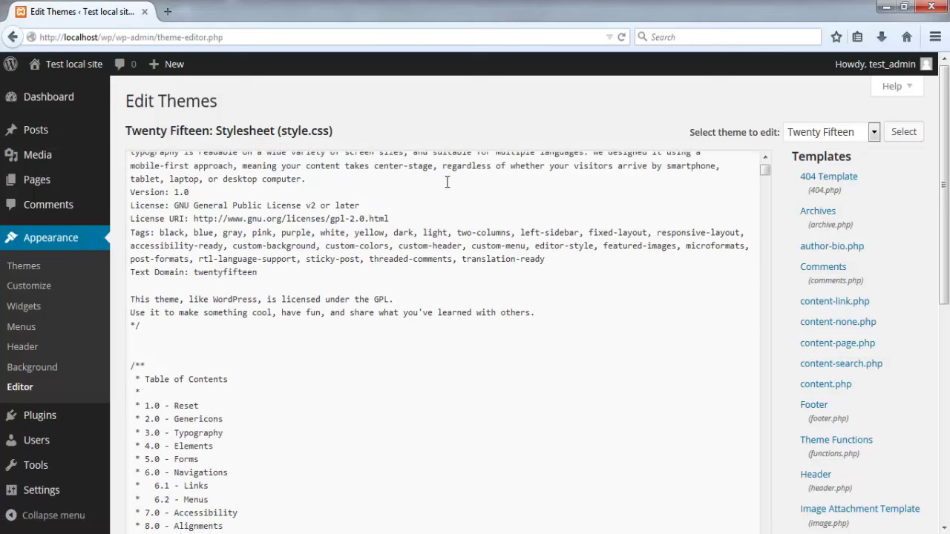
scroll(883, 231, down, 8)
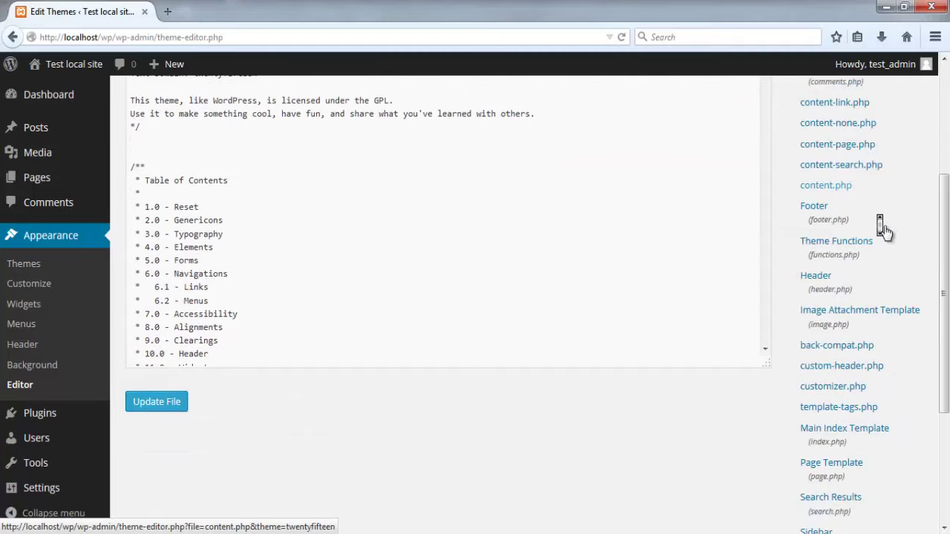
scroll(883, 231, down, 2)
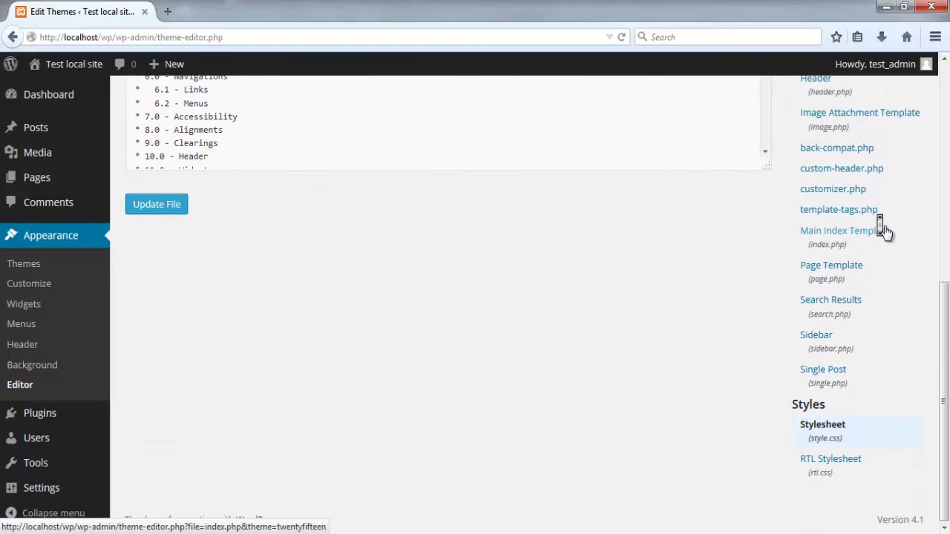
scroll(884, 231, up, 4)
scroll(883, 232, up, 6)
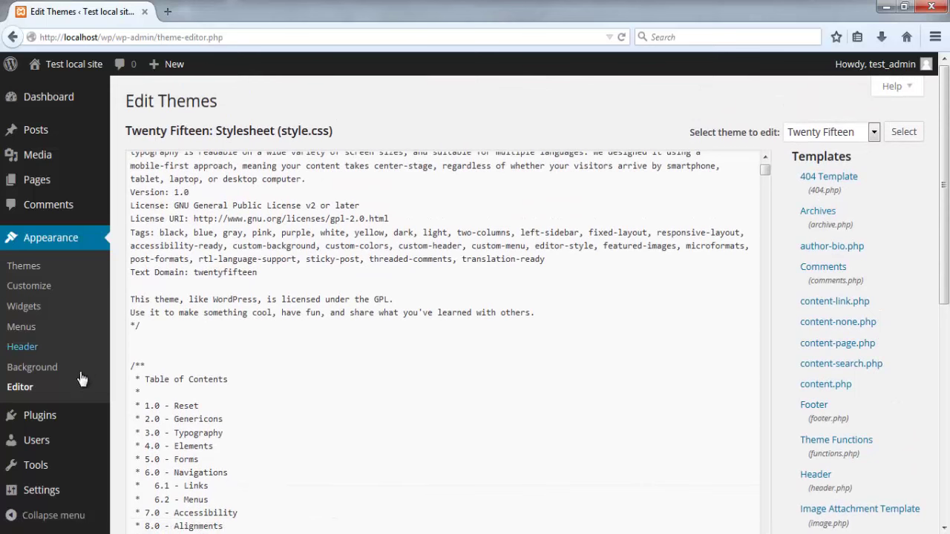
click(73, 420)
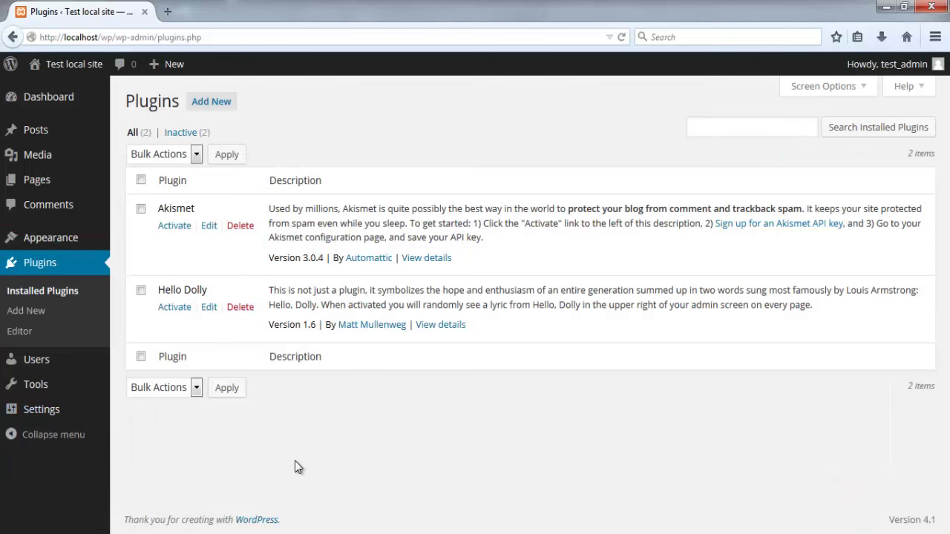
Step: Browse the featured plugins on the Add Plugins page
click(37, 316)
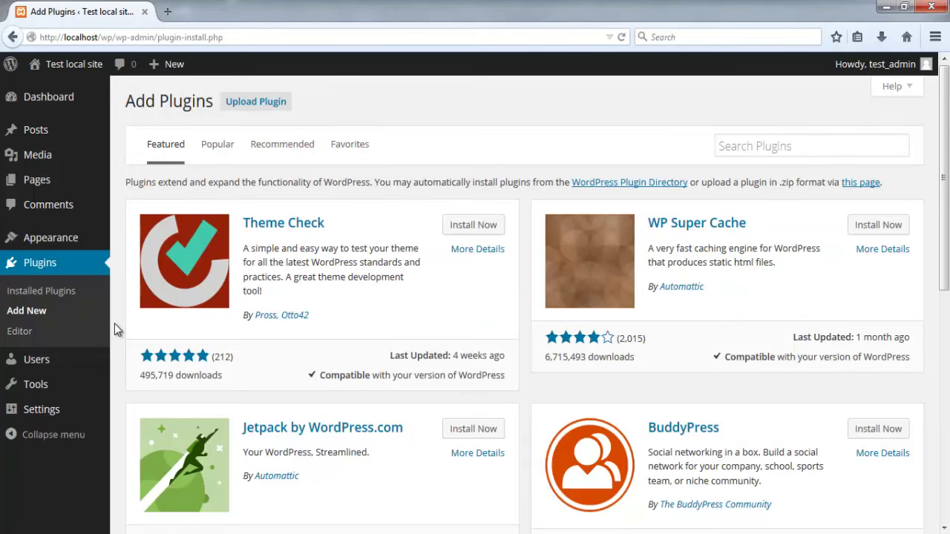
scroll(114, 324, down, 3)
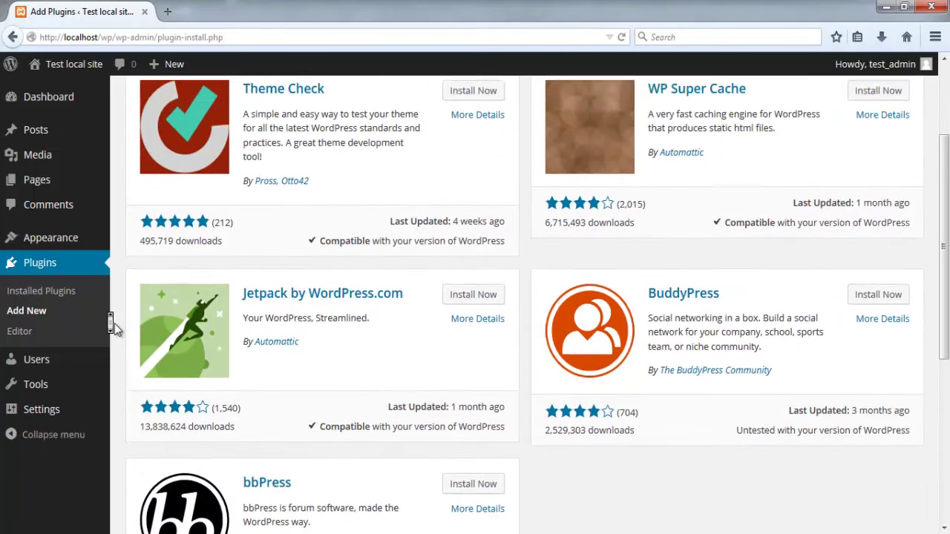
scroll(115, 324, up, 3)
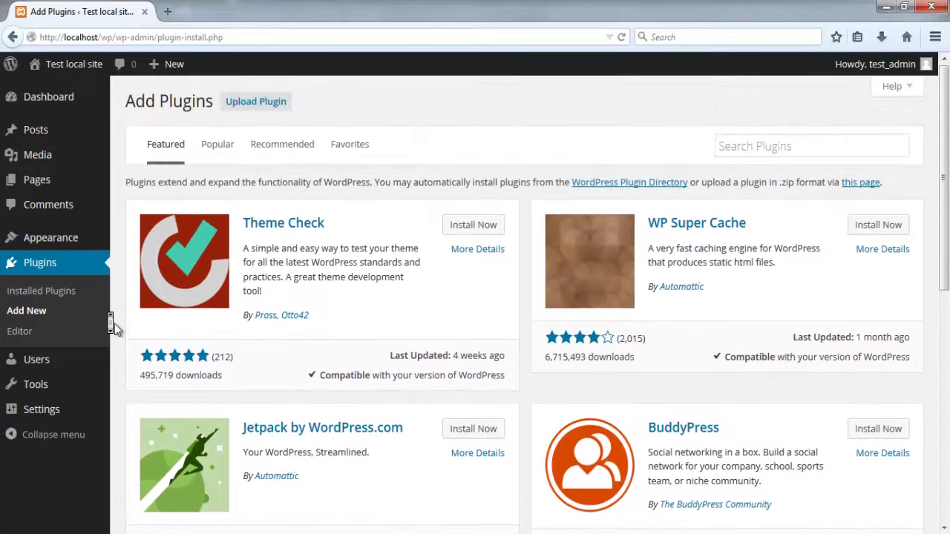
Step: Look through the Akismet files in the plugin editor, then go to the Users list
click(27, 339)
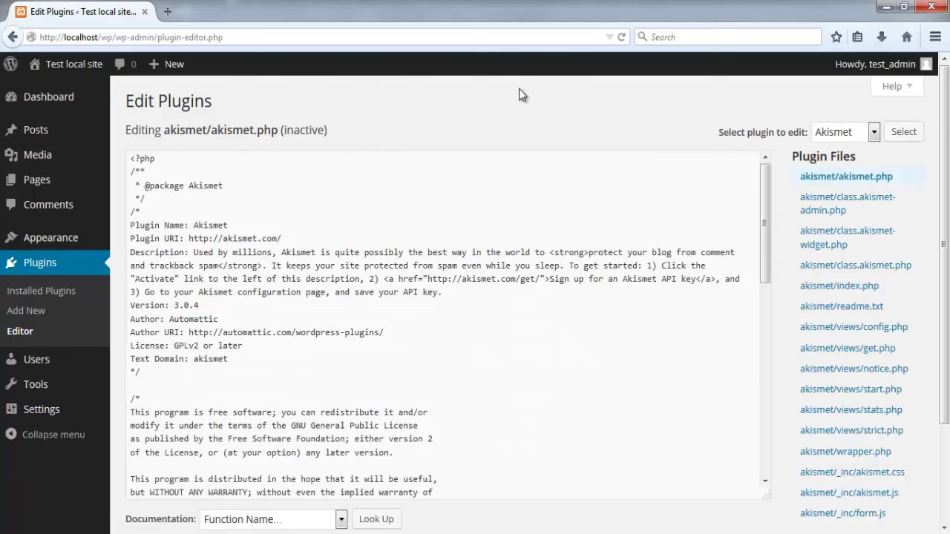
scroll(826, 192, down, 3)
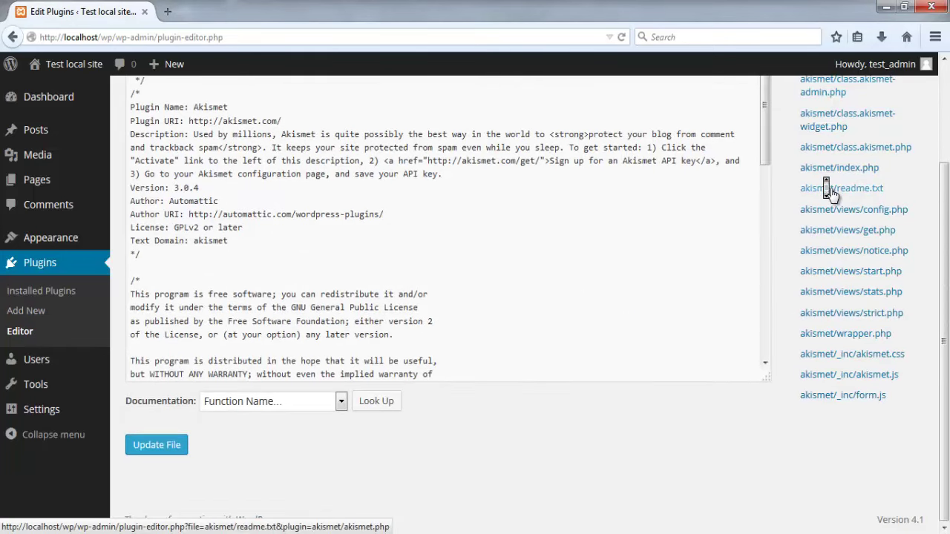
scroll(830, 192, up, 3)
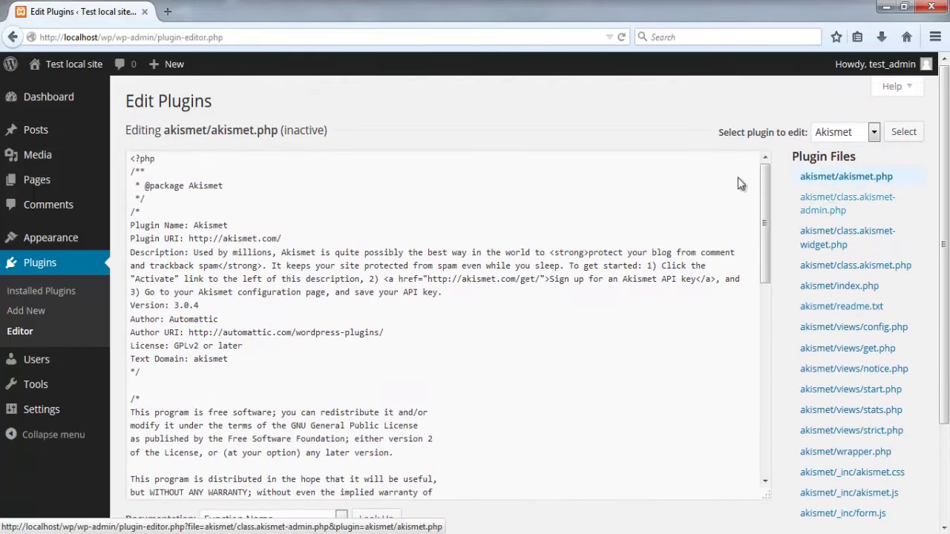
click(92, 359)
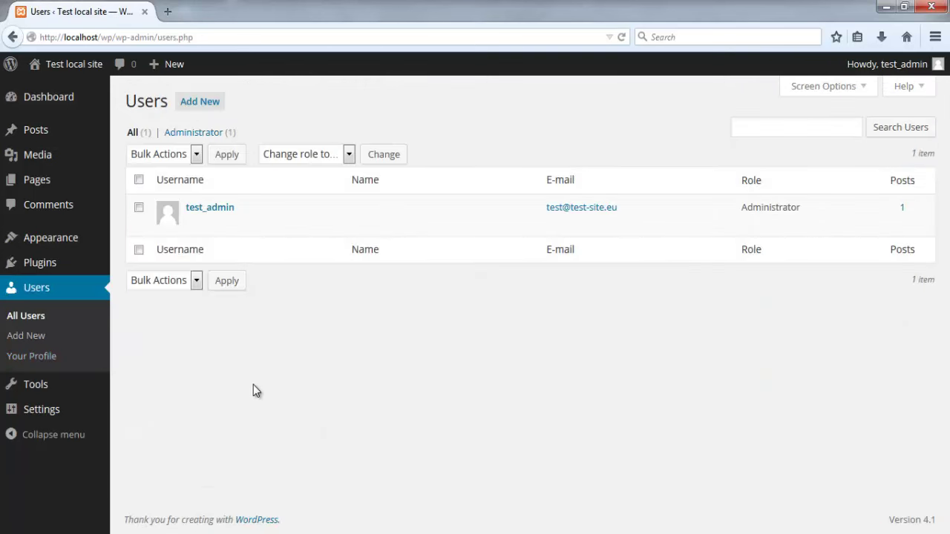
Step: Look over the Add New User form
click(38, 344)
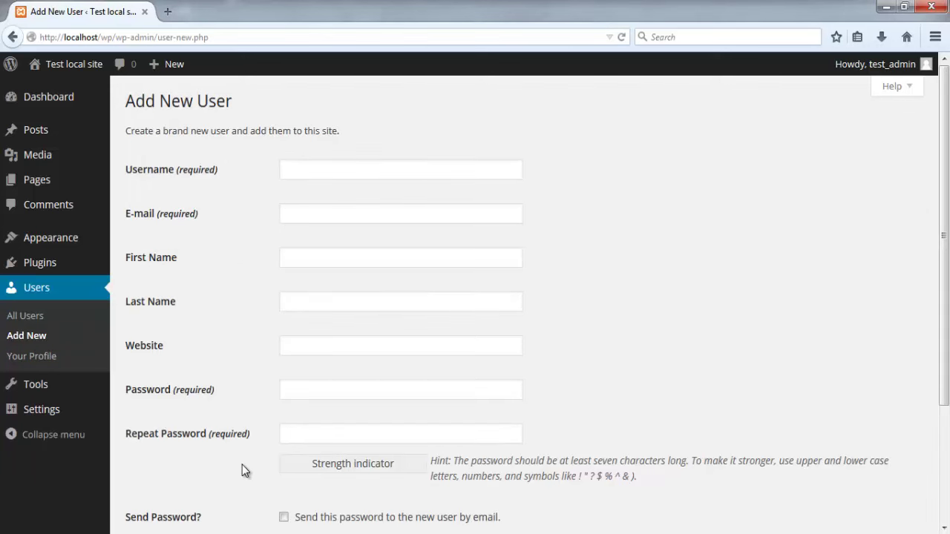
scroll(242, 327, down, 4)
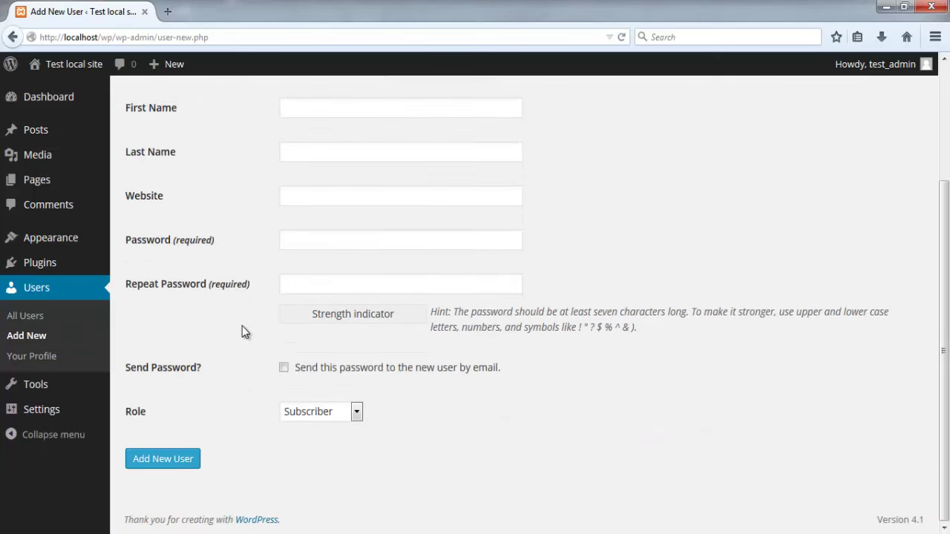
scroll(242, 326, up, 4)
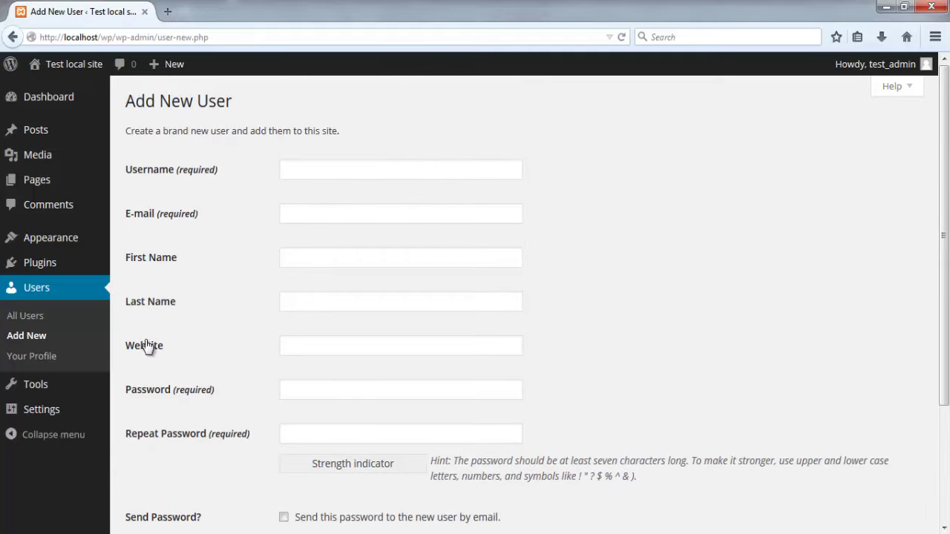
Step: Review the admin's Your Profile page, including color scheme and toolbar options
click(30, 362)
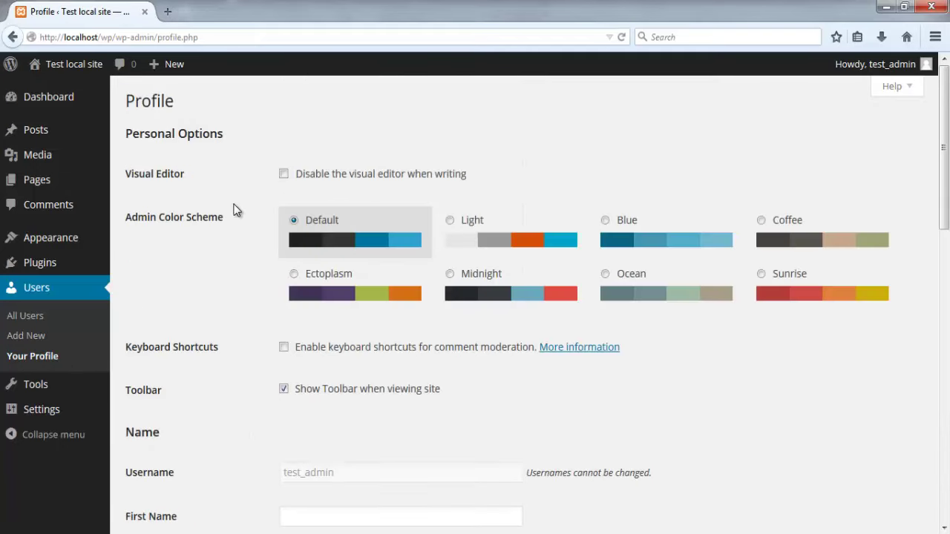
scroll(234, 245, down, 4)
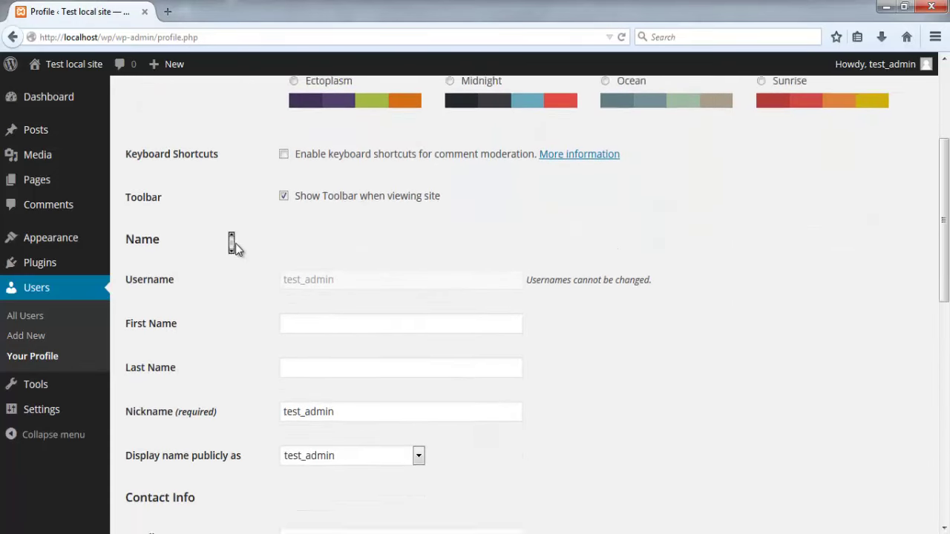
scroll(235, 245, down, 10)
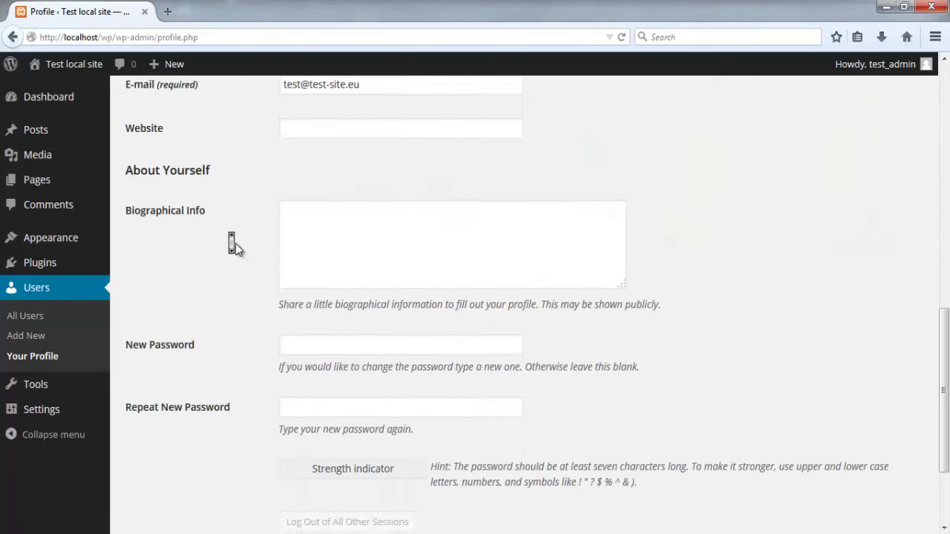
scroll(235, 245, down, 3)
scroll(235, 245, up, 17)
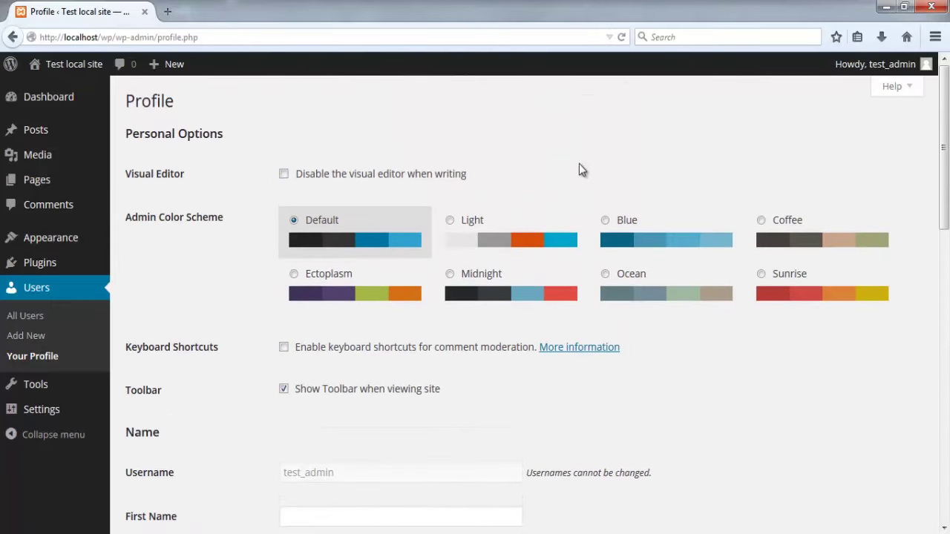
mouse_move(850, 65)
Step: Visit the Tools, Import and Export pages, ending on Export with All content selected
click(84, 392)
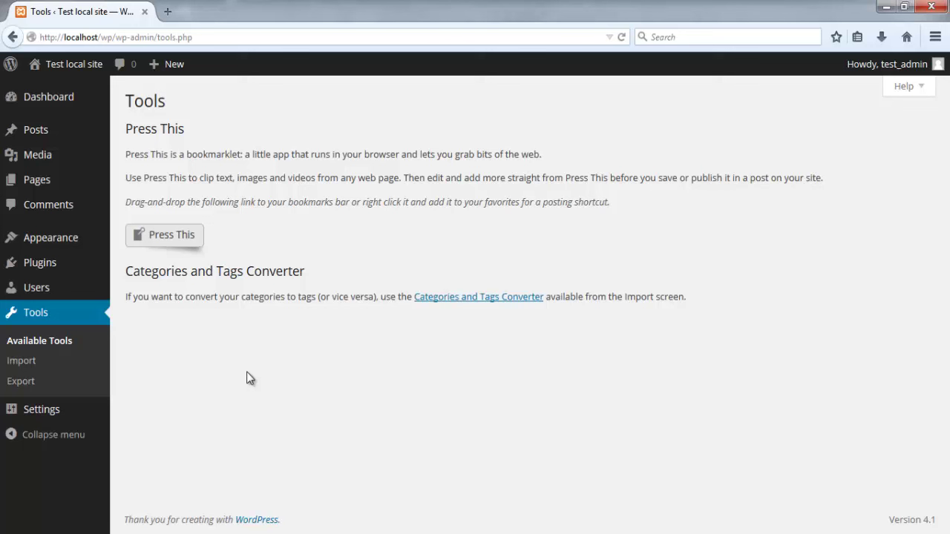
click(50, 364)
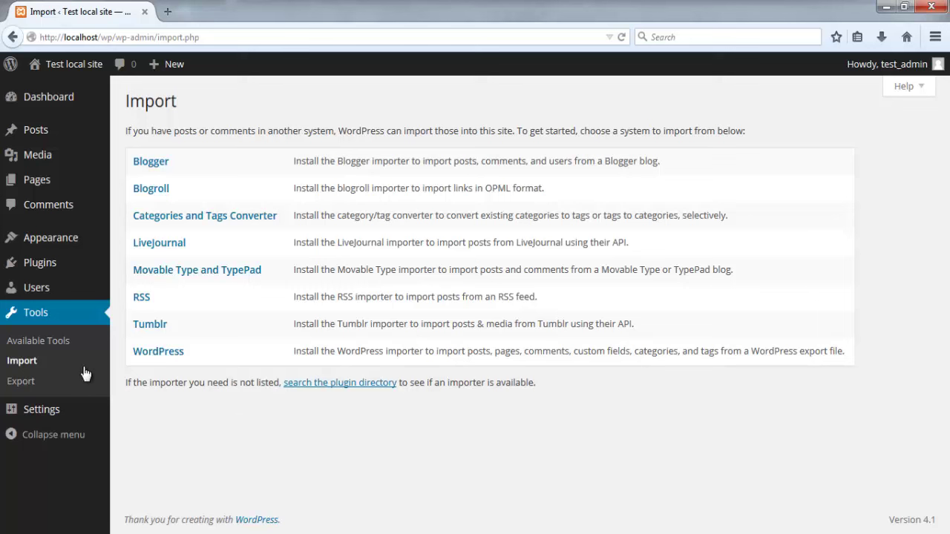
click(26, 381)
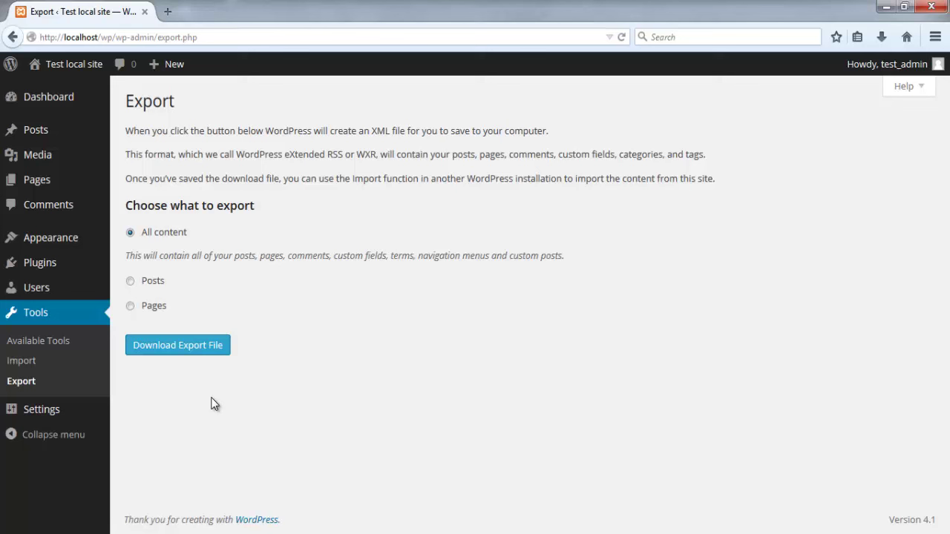
Step: On General Settings, change the Tagline to 'Test site installation on a local XAMPP server'
mouse_move(40, 410)
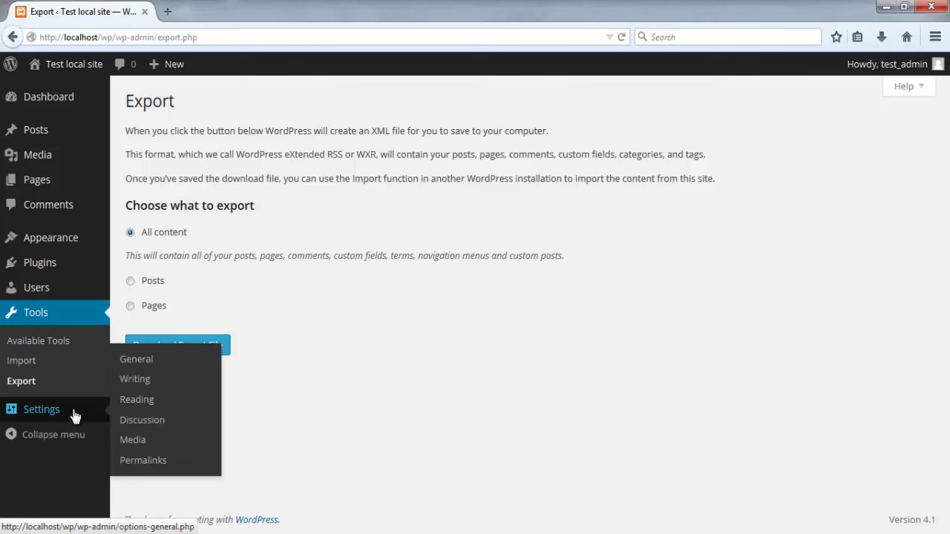
click(75, 416)
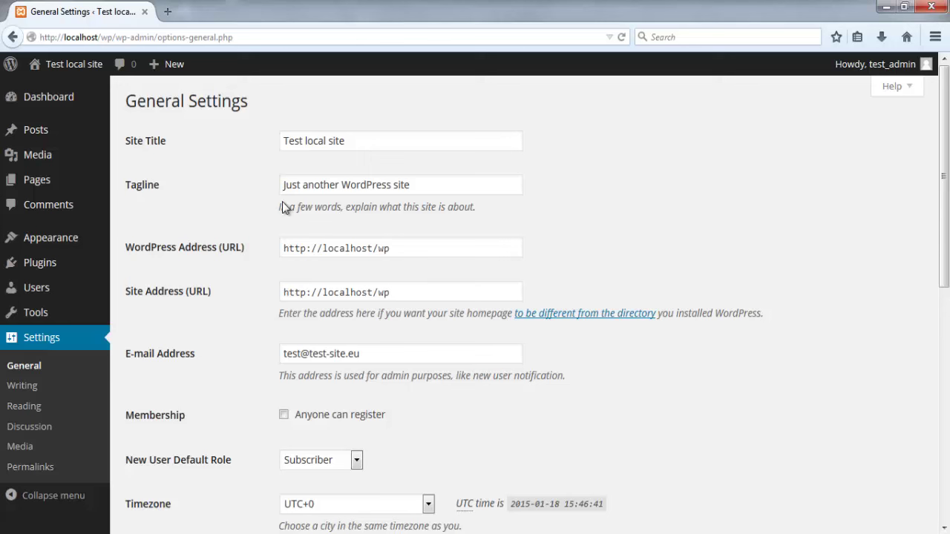
click(435, 185)
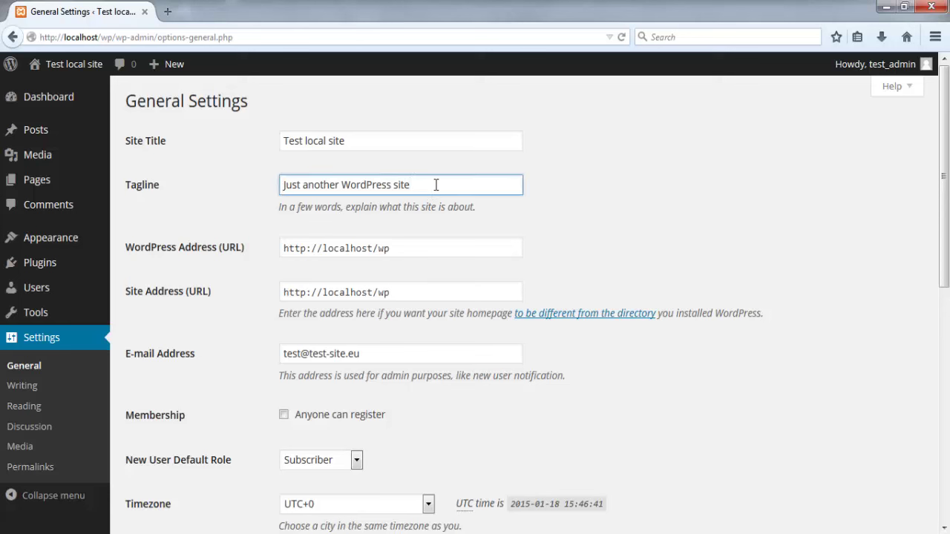
key(BackSpace)
key(BackSpace)
key(BackSpace)
key(BackSpace)
key(BackSpace)
key(BackSpace)
key(BackSpace)
key(BackSpace)
key(BackSpace)
key(BackSpace)
key(BackSpace)
key(BackSpace)
key(BackSpace)
key(BackSpace)
key(BackSpace)
key(BackSpace)
key(BackSpace)
key(BackSpace)
key(BackSpace)
key(BackSpace)
key(BackSpace)
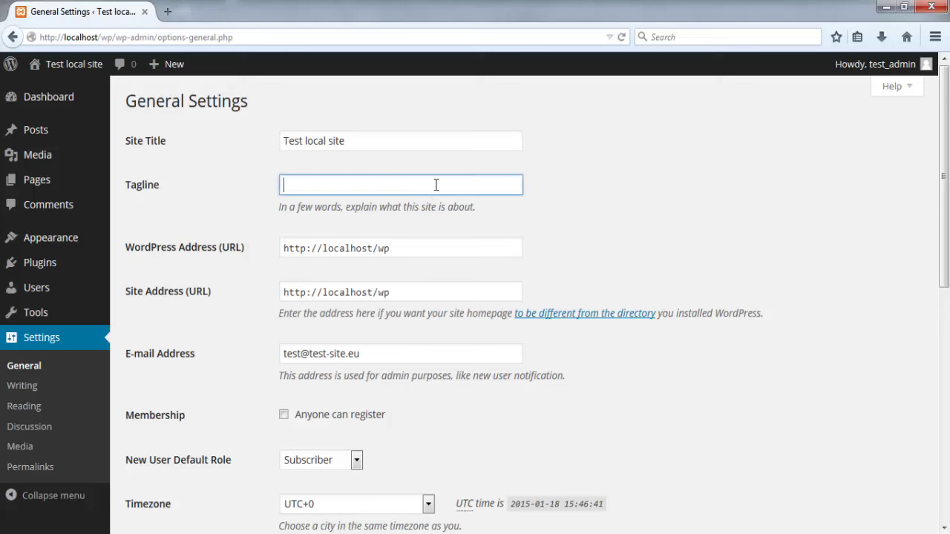
text(Test site installation)
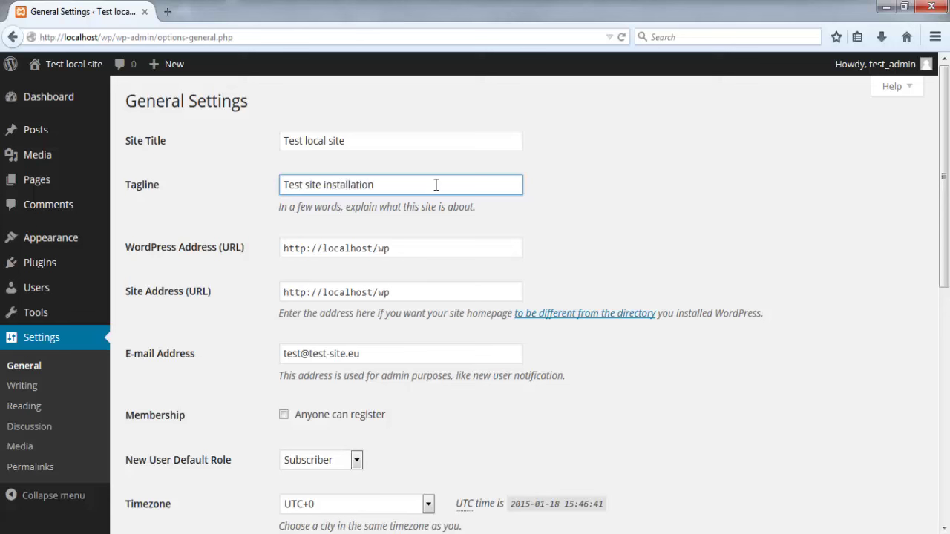
text( on a local XAMPP servert)
key(BackSpace)
scroll(227, 204, down, 2)
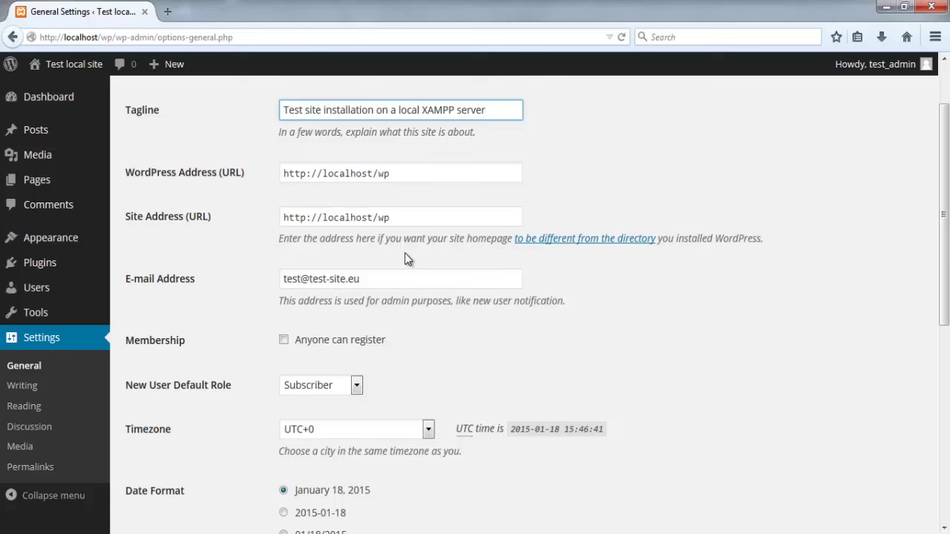
middle_click(248, 241)
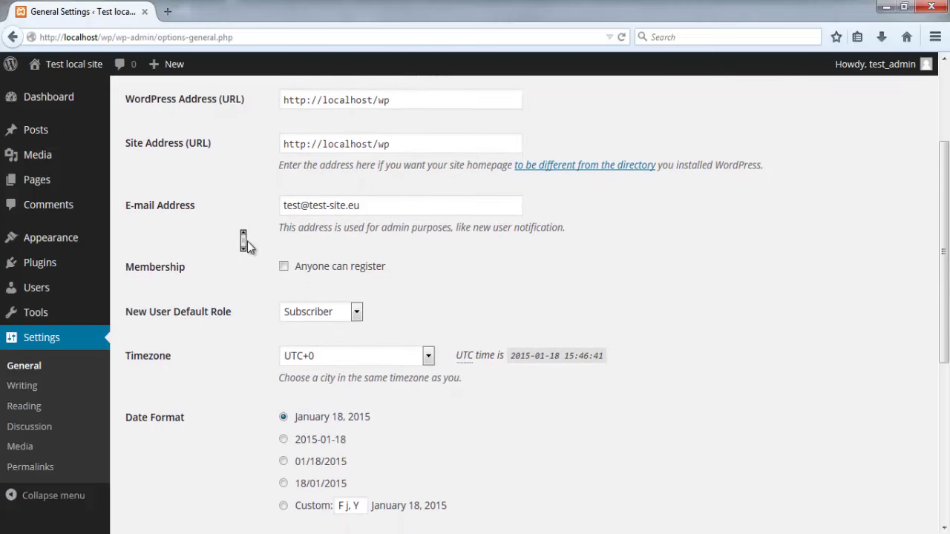
middle_click(247, 242)
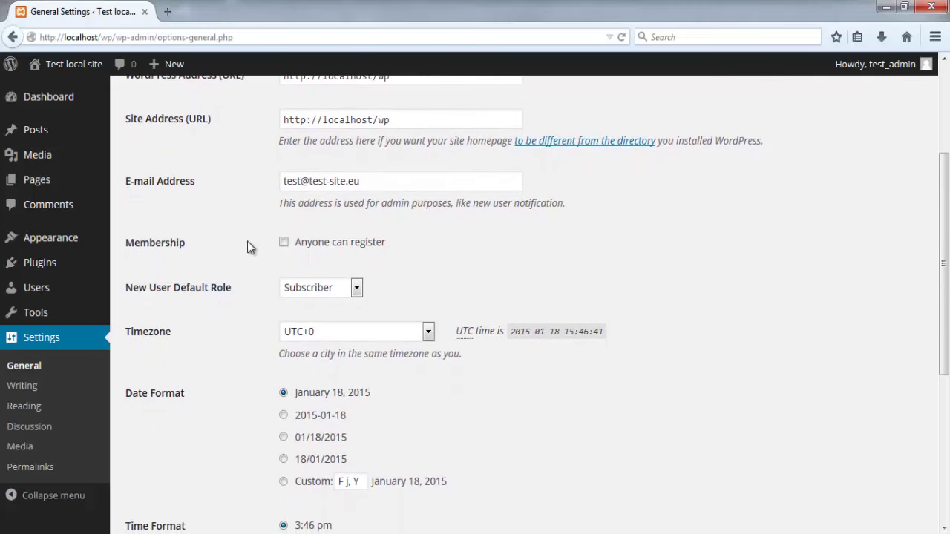
middle_click(248, 242)
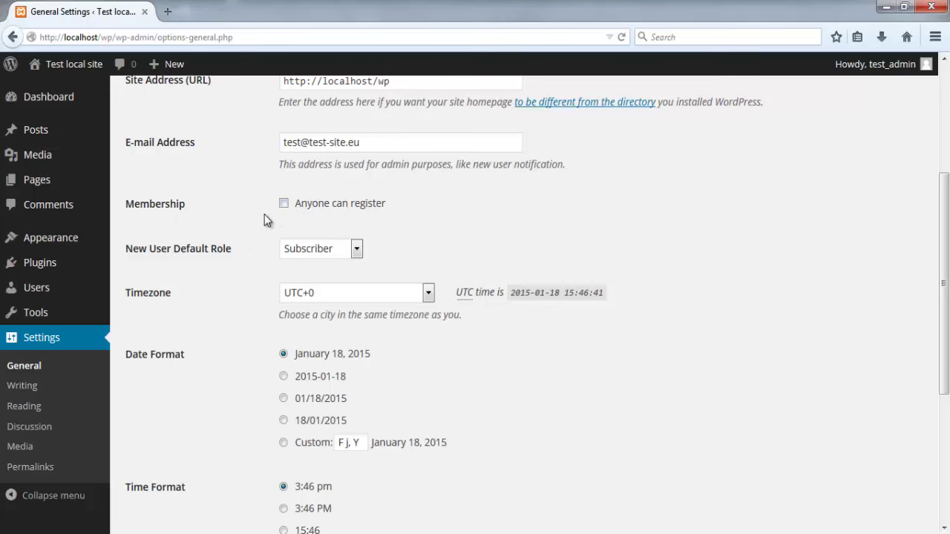
scroll(264, 214, down, 1)
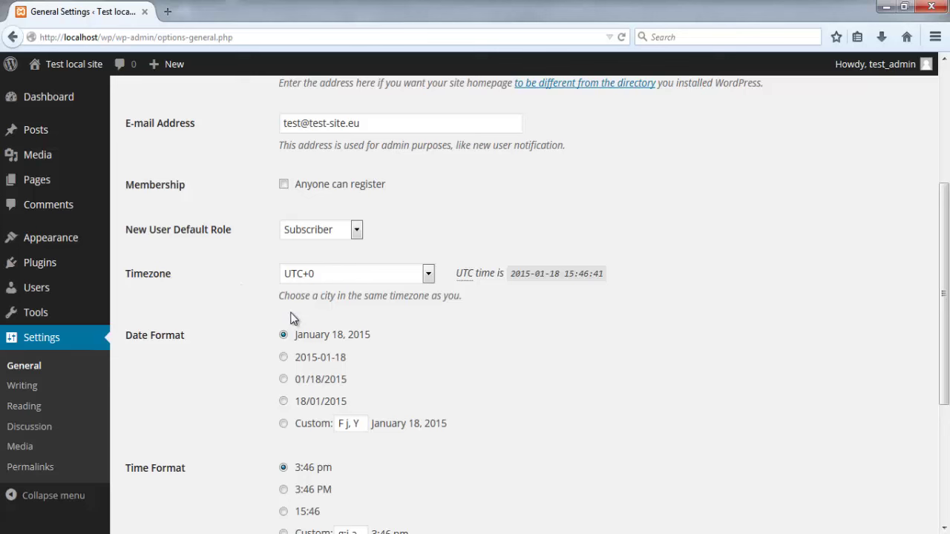
Step: Change the Timezone from UTC+0 to Sofia in the timezone list
click(429, 274)
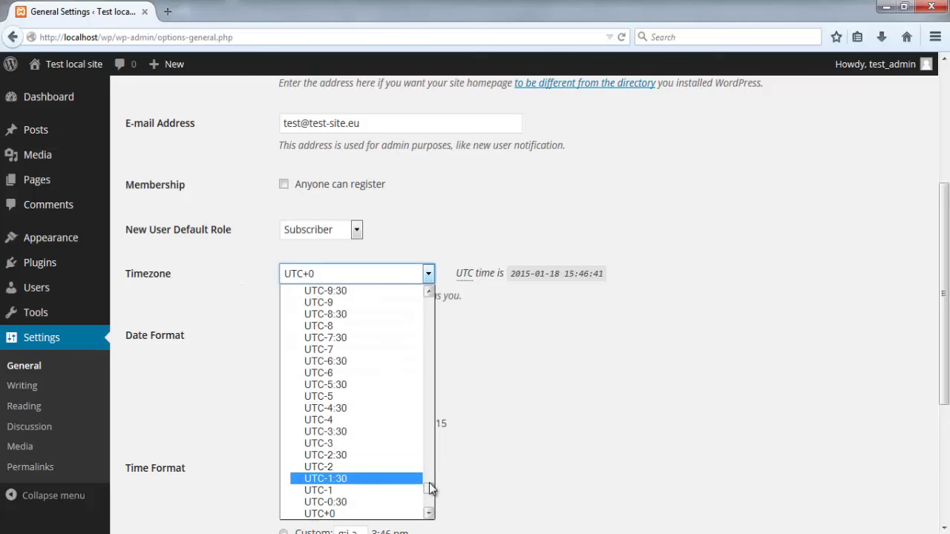
drag(431, 487, 430, 451)
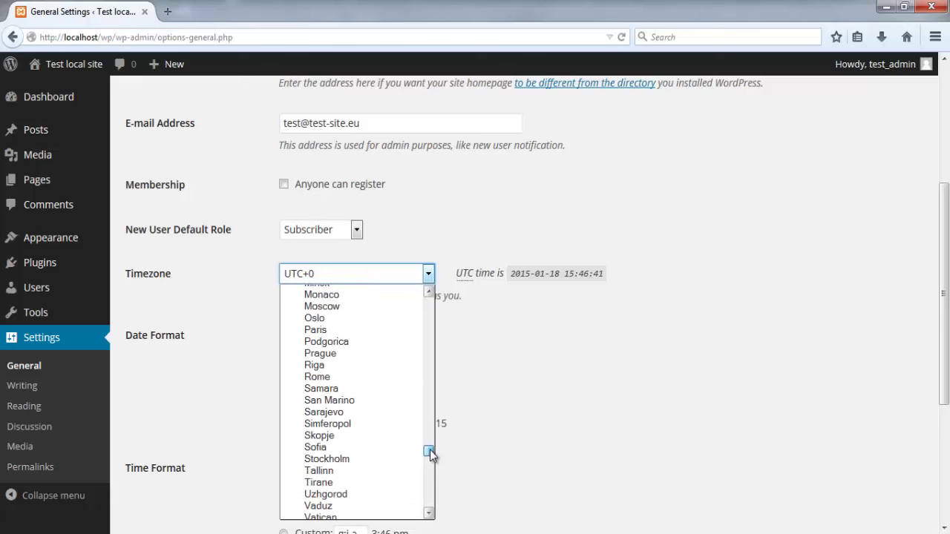
click(407, 448)
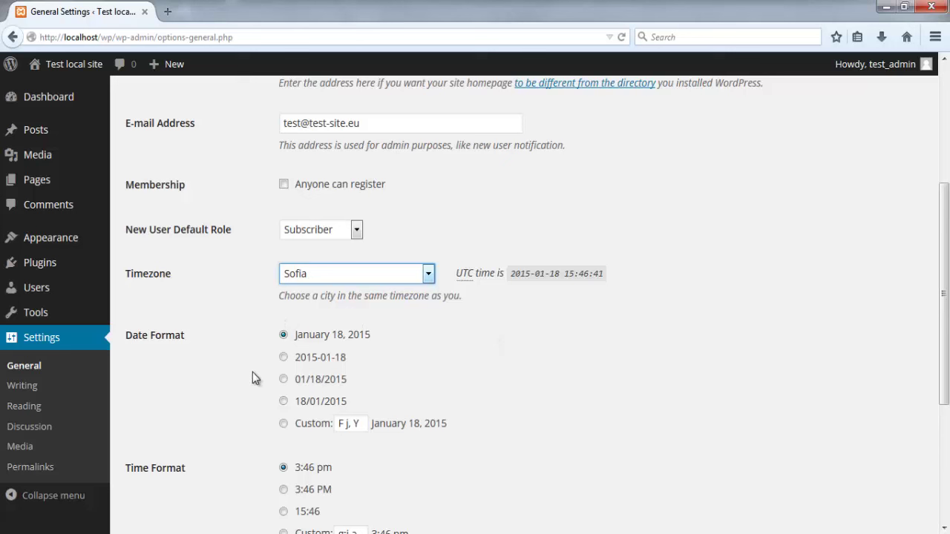
scroll(252, 374, down, 3)
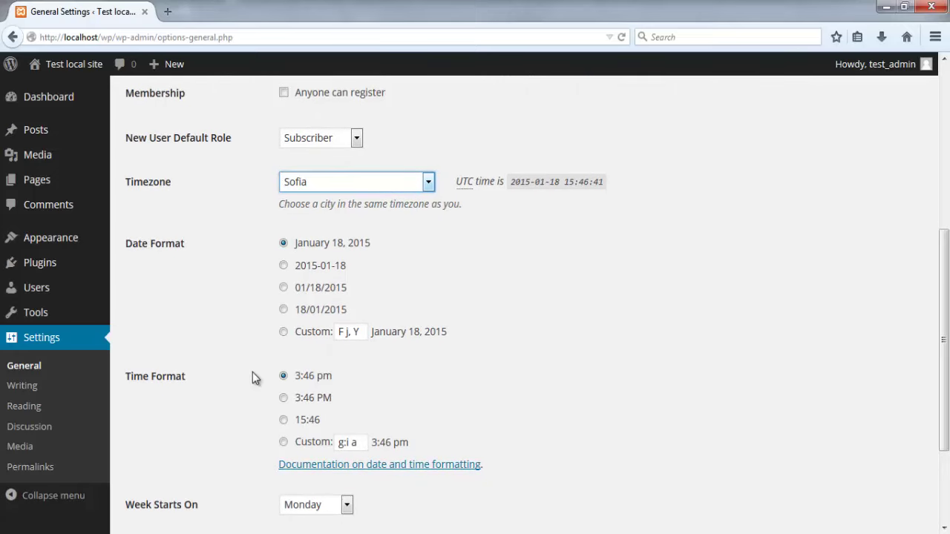
middle_click(253, 376)
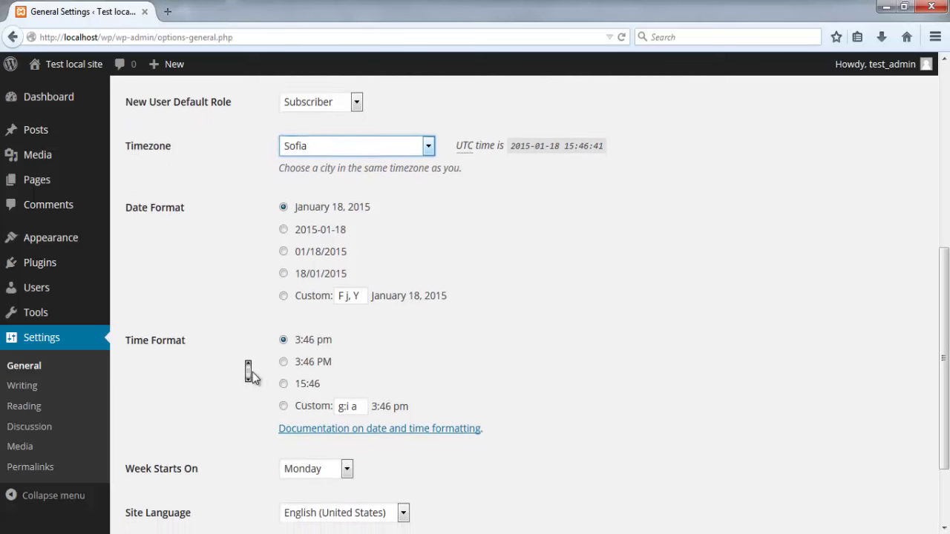
middle_click(252, 375)
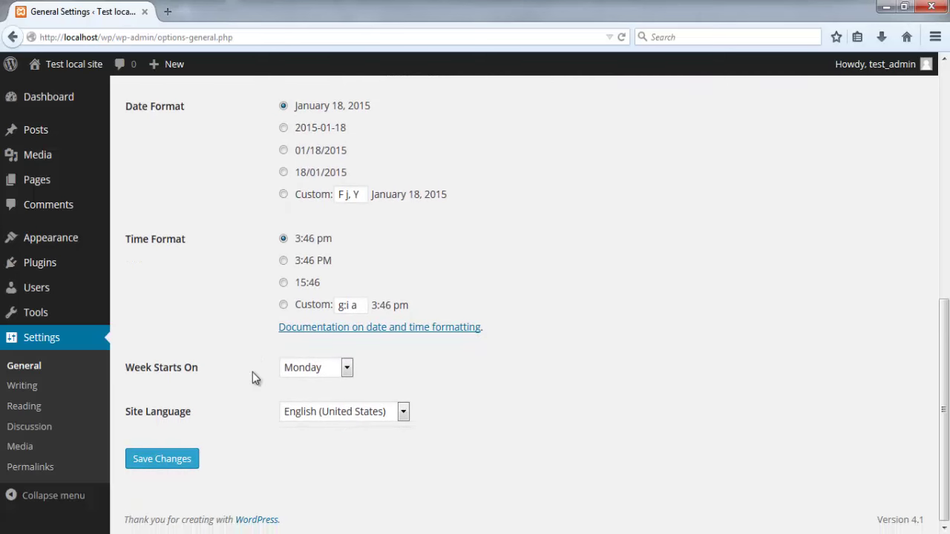
Step: Keep English (United States) as the site language and save, confirming 'Settings saved.'
click(404, 413)
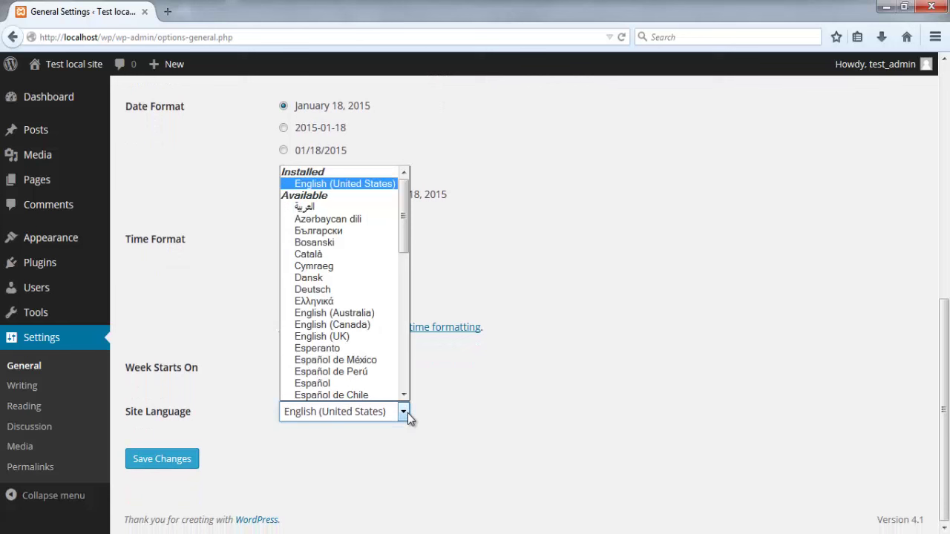
click(407, 418)
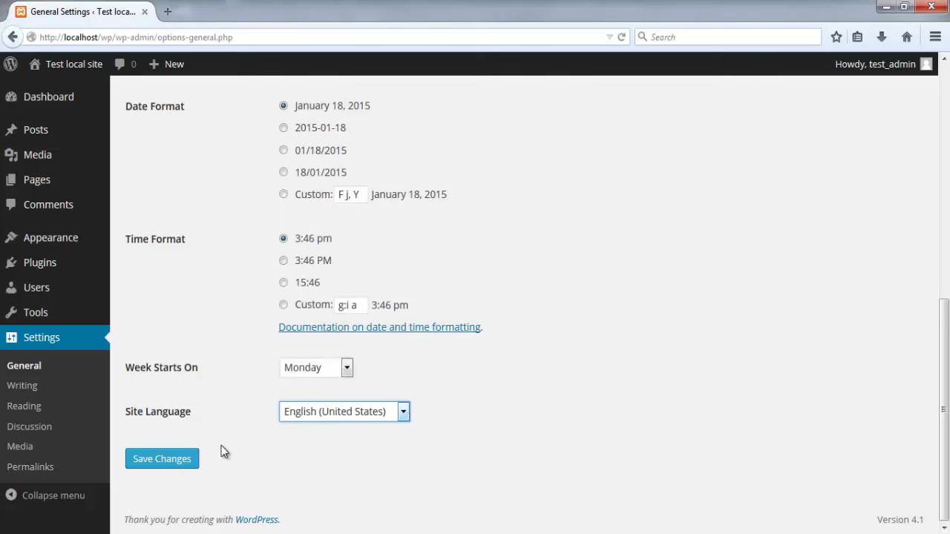
click(170, 461)
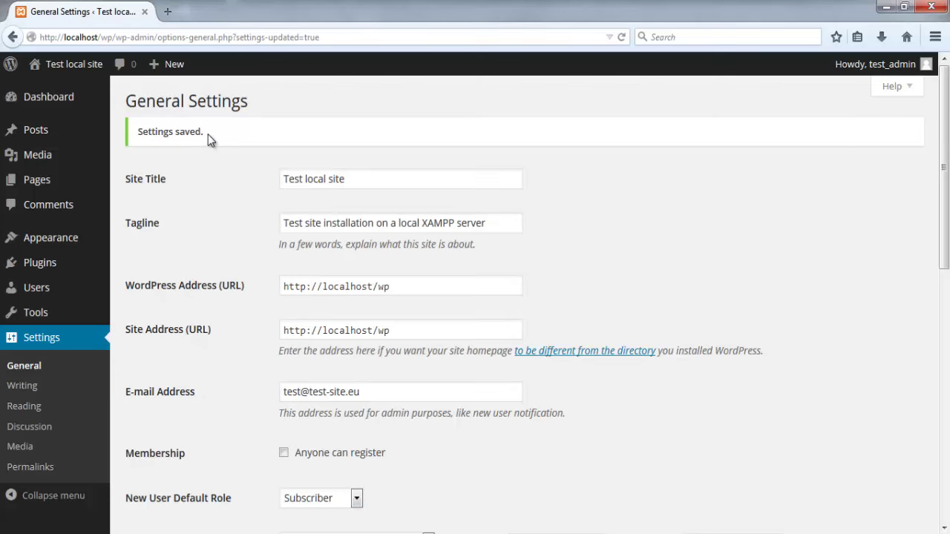
drag(208, 135, 136, 138)
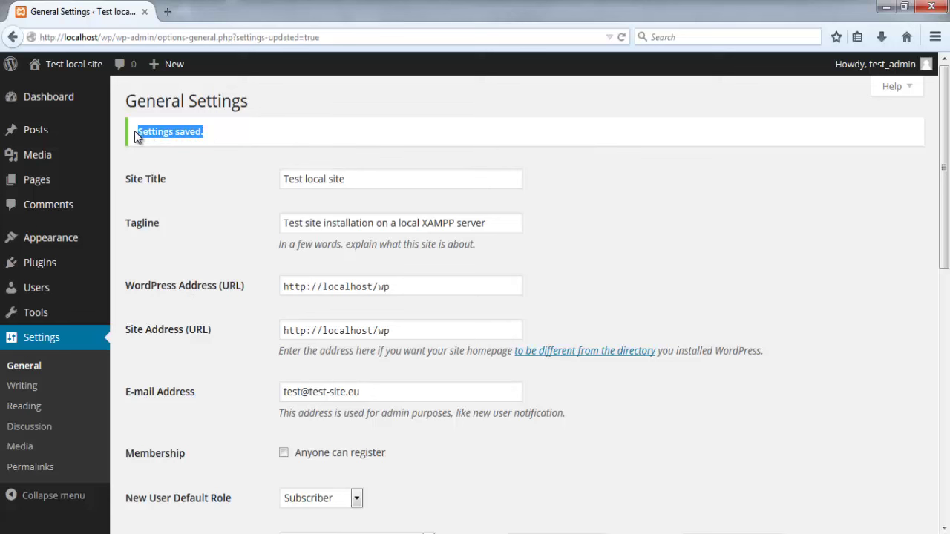
click(163, 146)
Step: Review Writing Settings, keeping Standard as default post format, down to the rpc.pingomatic.com update service
click(30, 394)
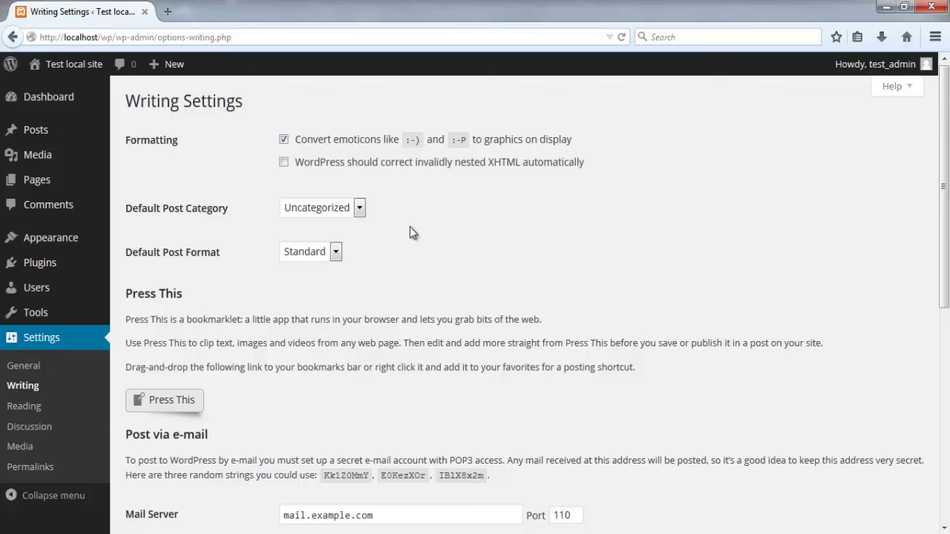
scroll(405, 226, down, 1)
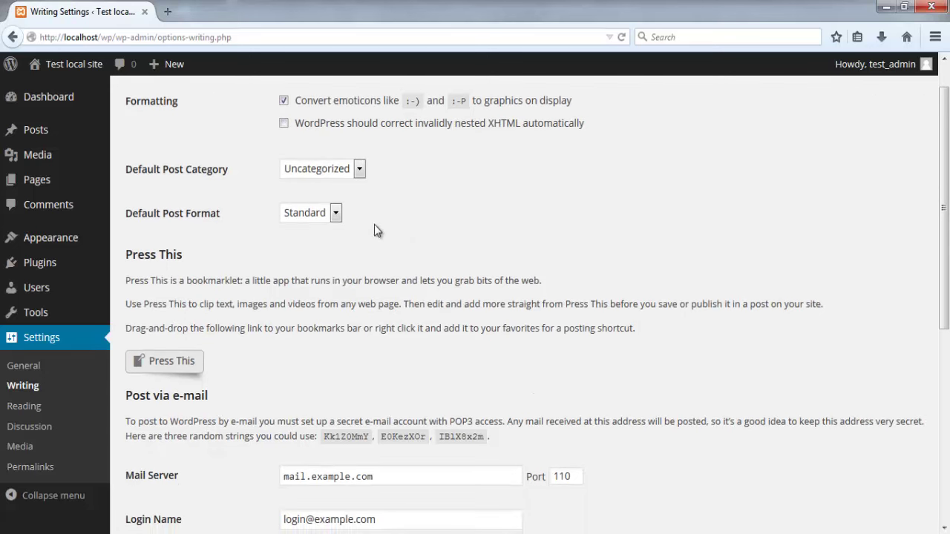
click(341, 217)
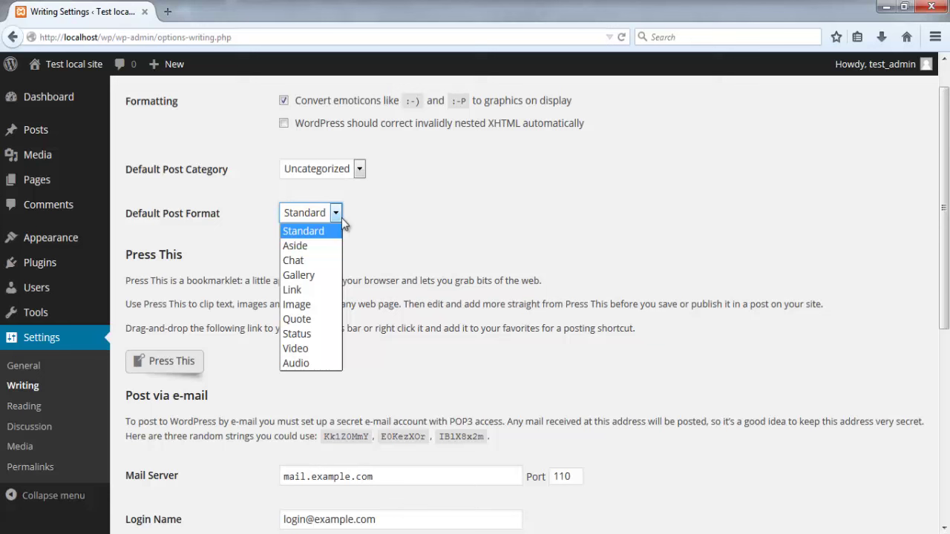
click(342, 217)
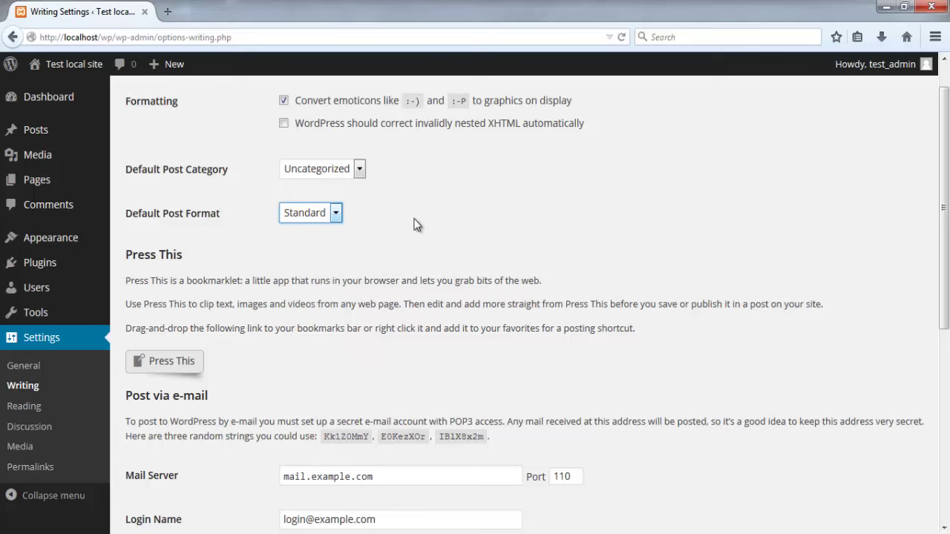
scroll(413, 222, down, 3)
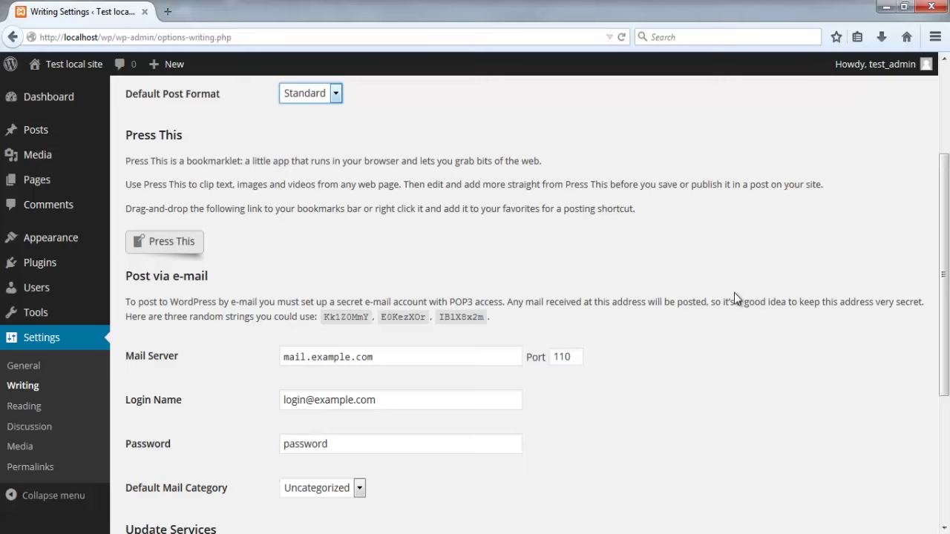
scroll(732, 288, down, 2)
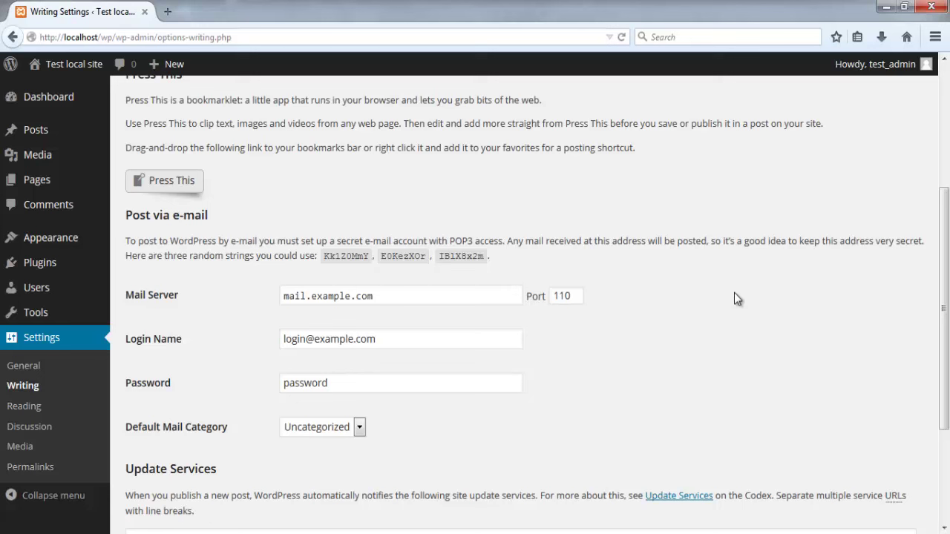
scroll(732, 293, down, 2)
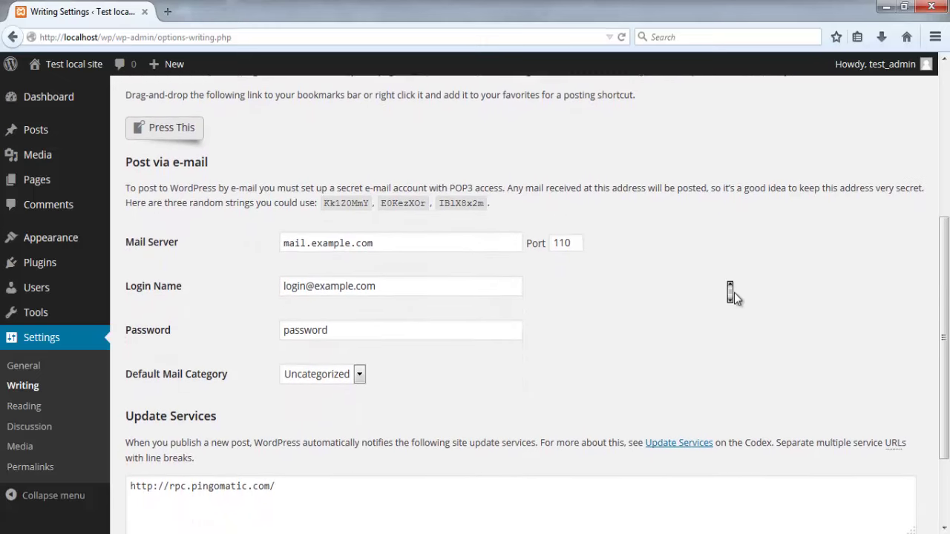
scroll(732, 293, down, 1)
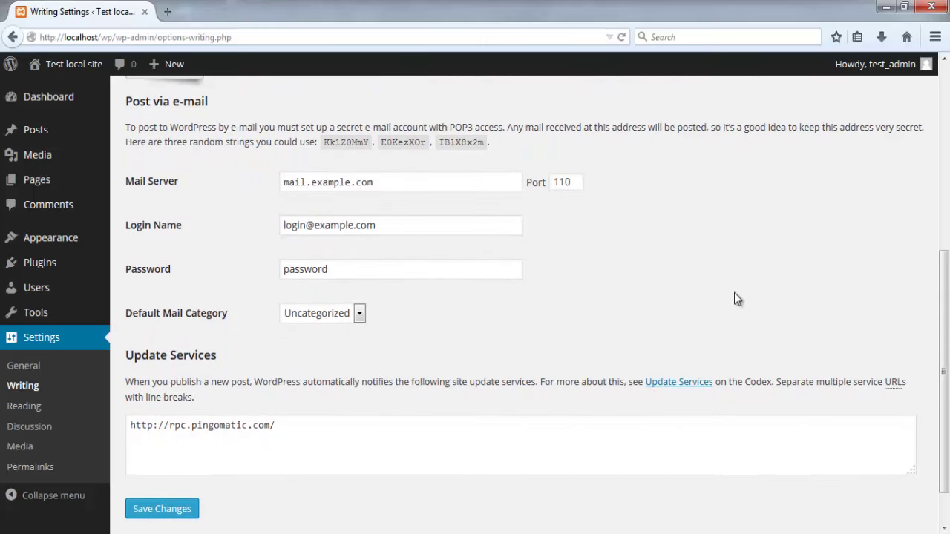
scroll(734, 294, down, 1)
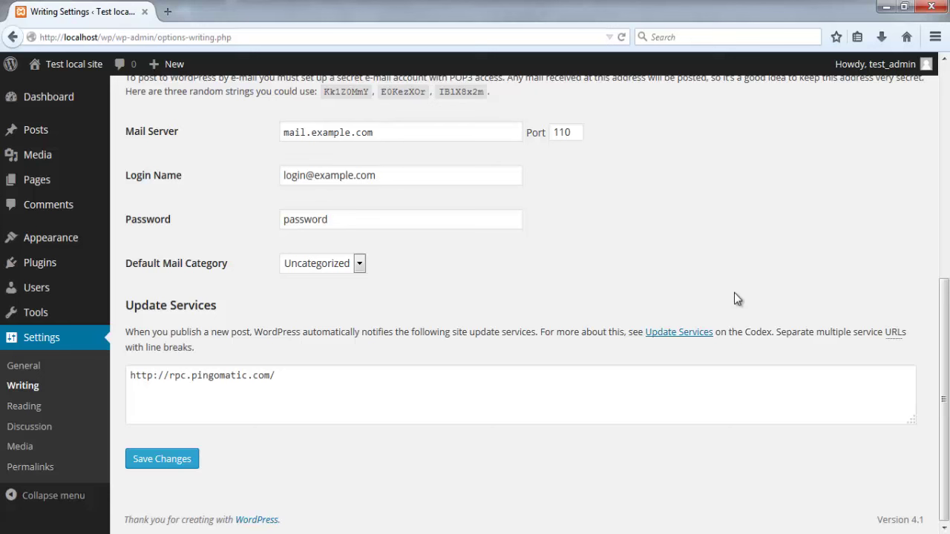
click(43, 412)
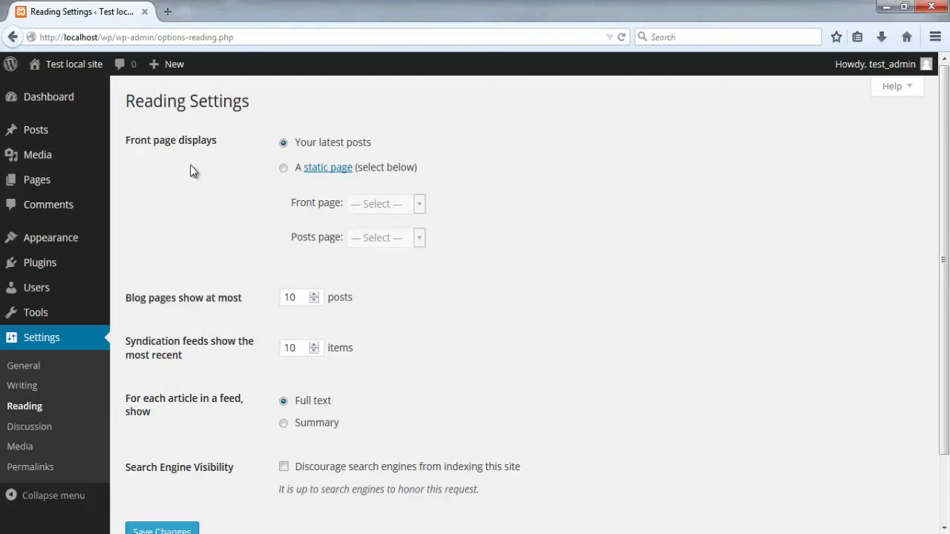
click(283, 168)
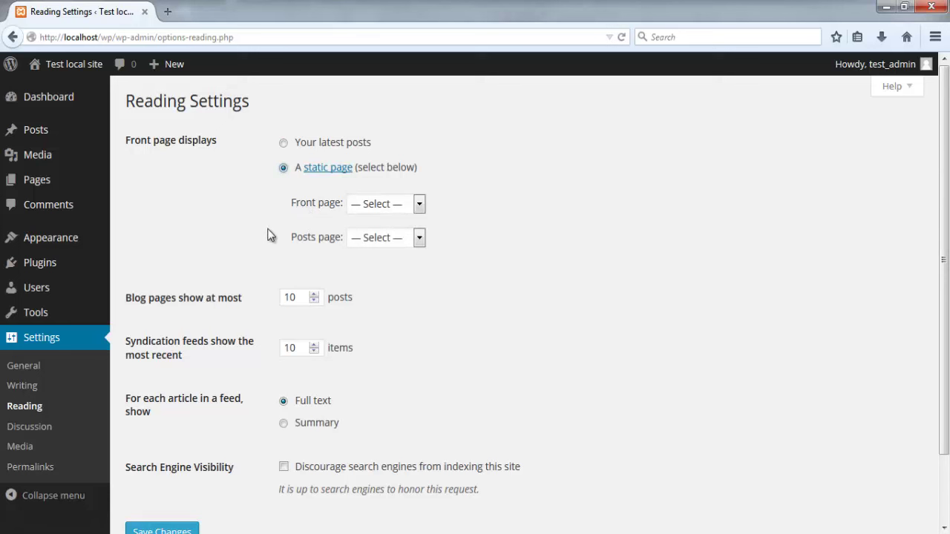
click(283, 145)
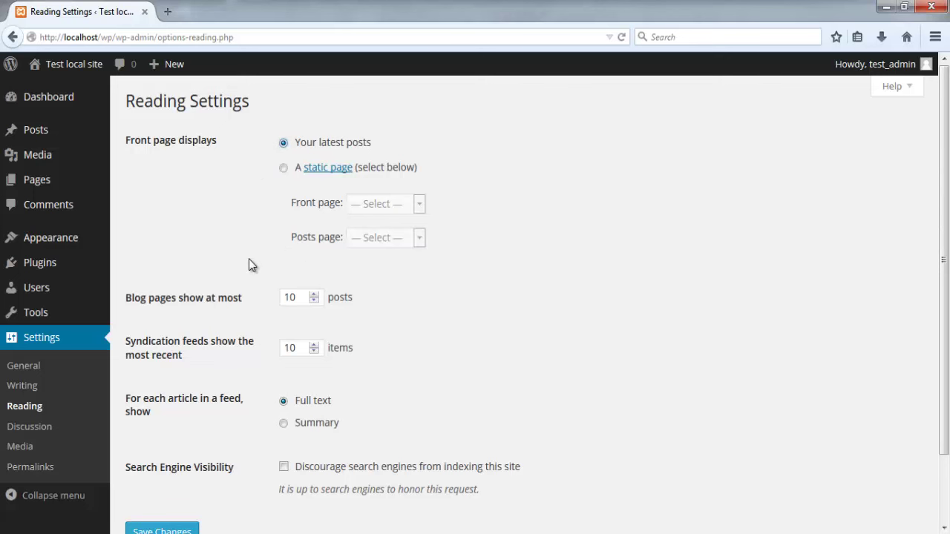
scroll(440, 295, down, 2)
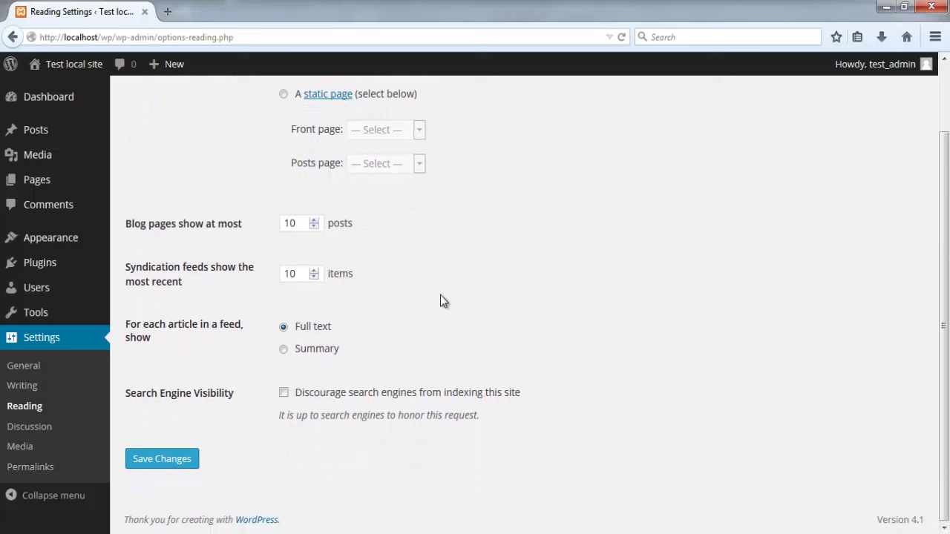
click(282, 349)
click(284, 328)
Step: Uncheck 'Allow link notifications from other blogs (pingbacks and trackbacks)' on Discussion Settings, then review the rest
click(30, 427)
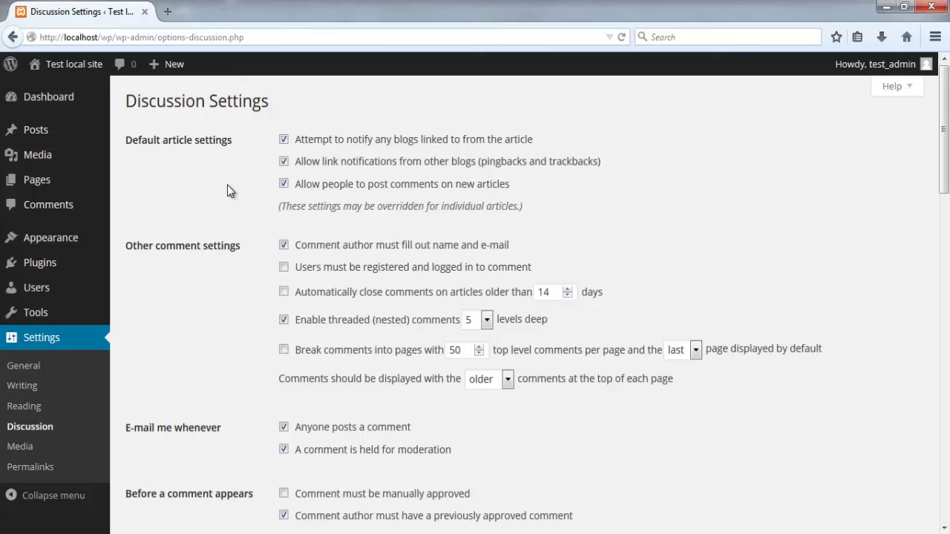
click(284, 163)
middle_click(250, 184)
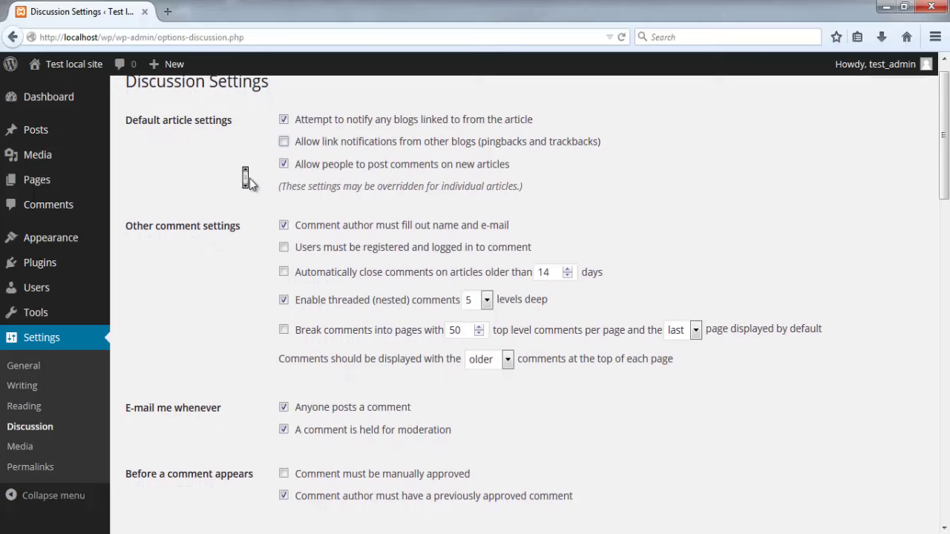
middle_click(250, 184)
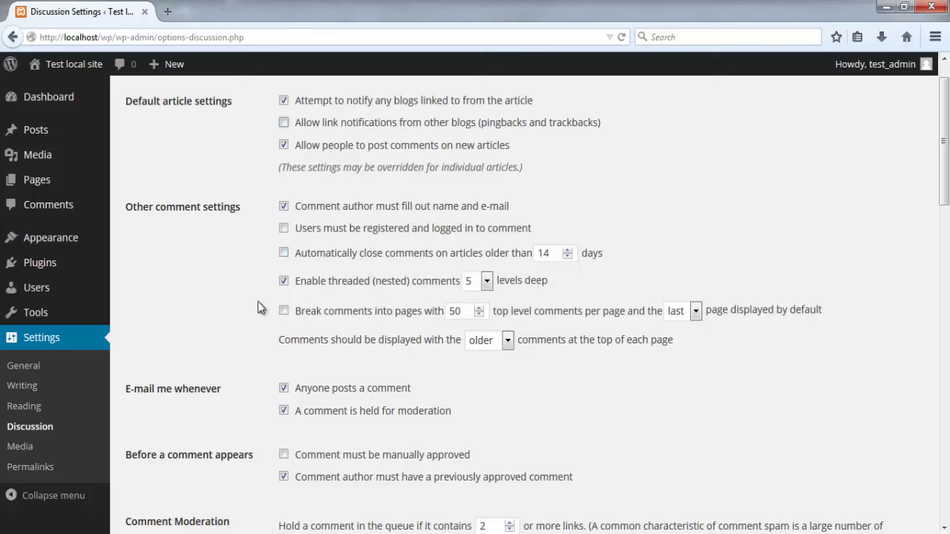
scroll(258, 307, down, 1)
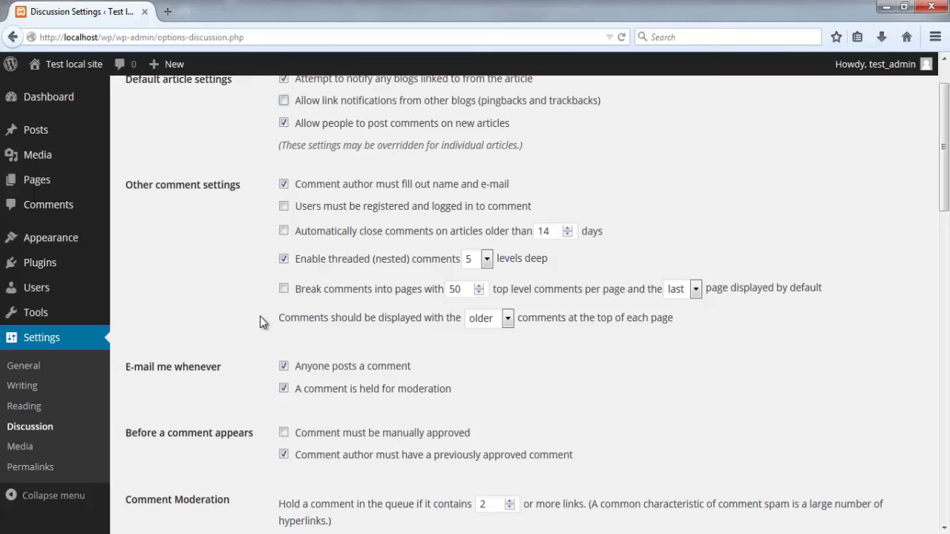
scroll(260, 317, down, 3)
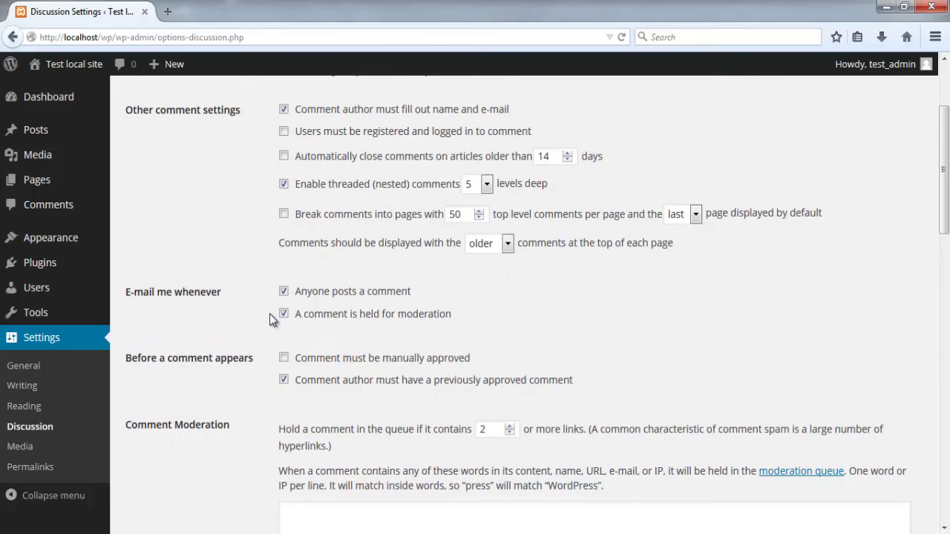
scroll(269, 313, down, 2)
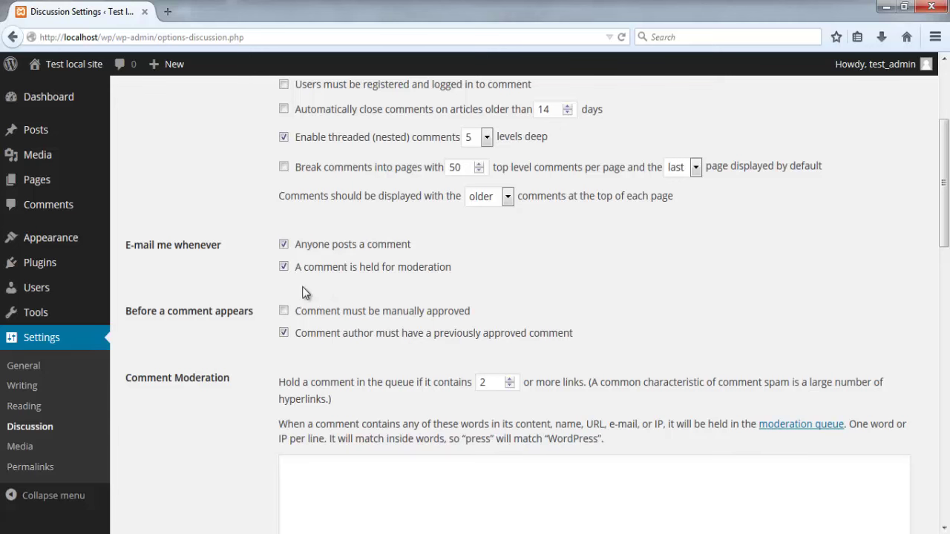
Step: Review the remaining Discussion options, then view Media settings: thumbnails 150×150, medium 300×300, large 1024×1024
scroll(262, 351, down, 4)
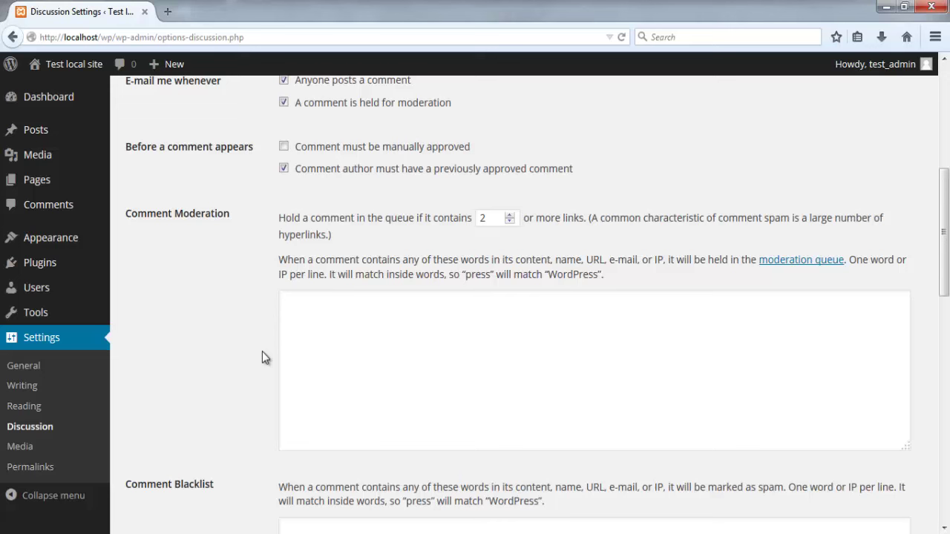
scroll(262, 352, down, 3)
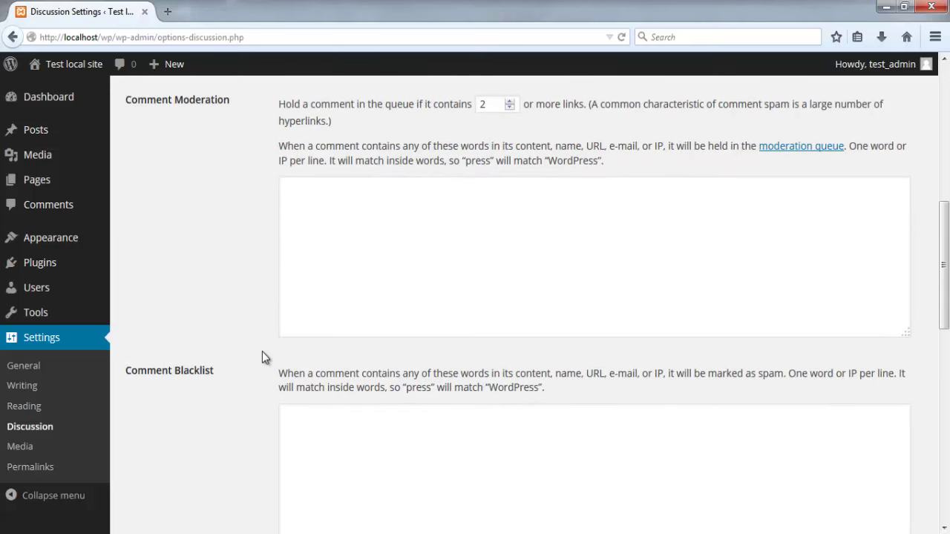
scroll(262, 357, down, 3)
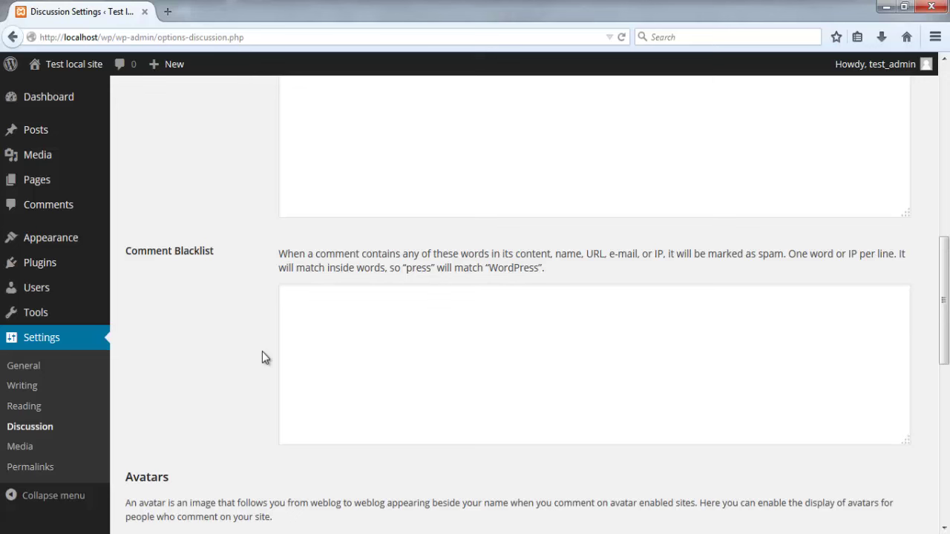
scroll(262, 357, down, 5)
scroll(262, 357, down, 3)
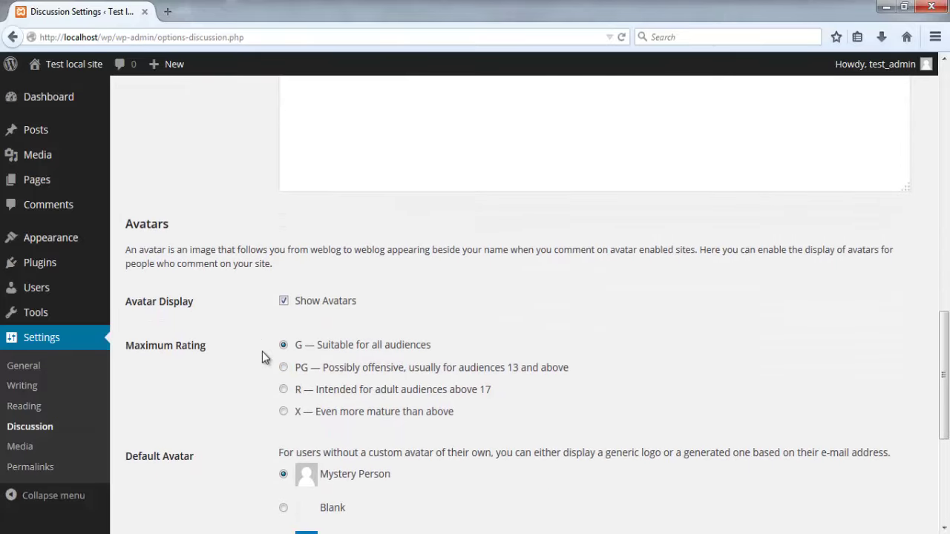
scroll(261, 356, down, 1)
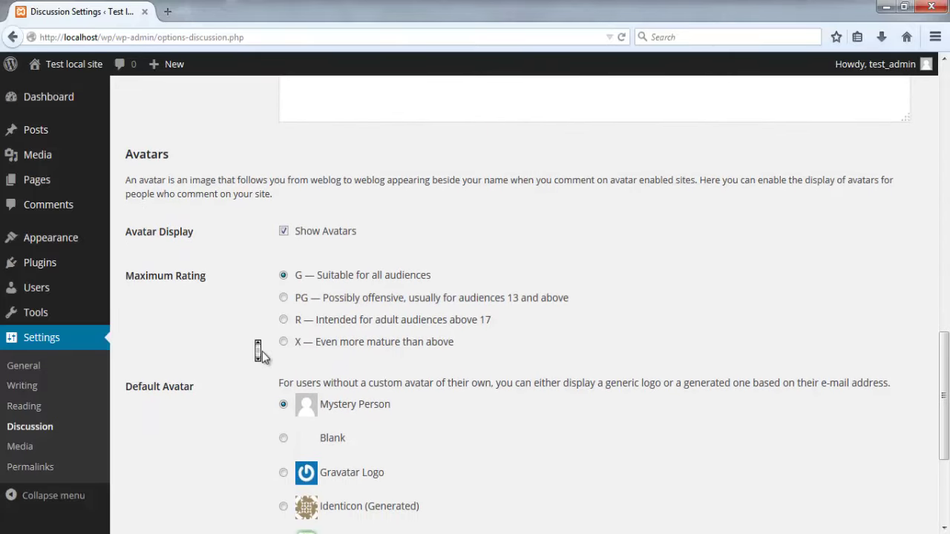
middle_click(262, 357)
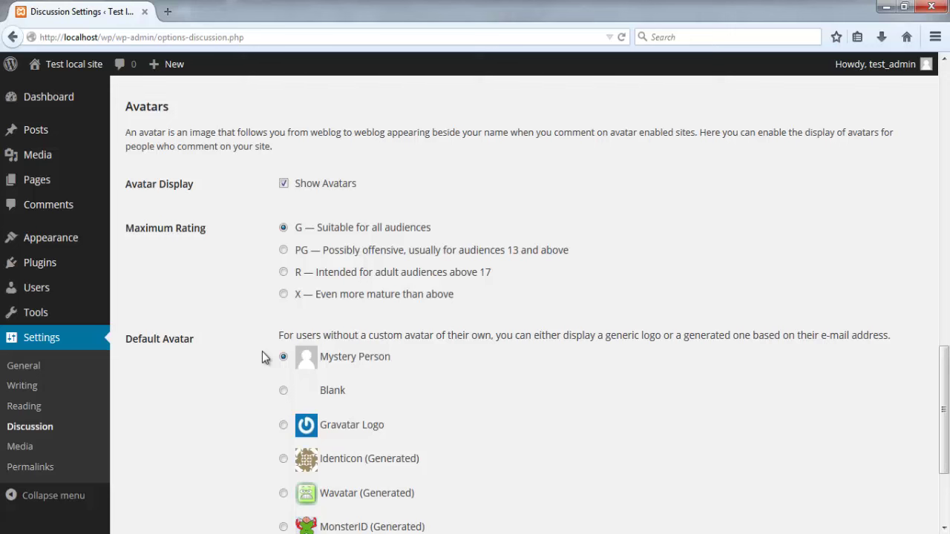
scroll(262, 357, down, 4)
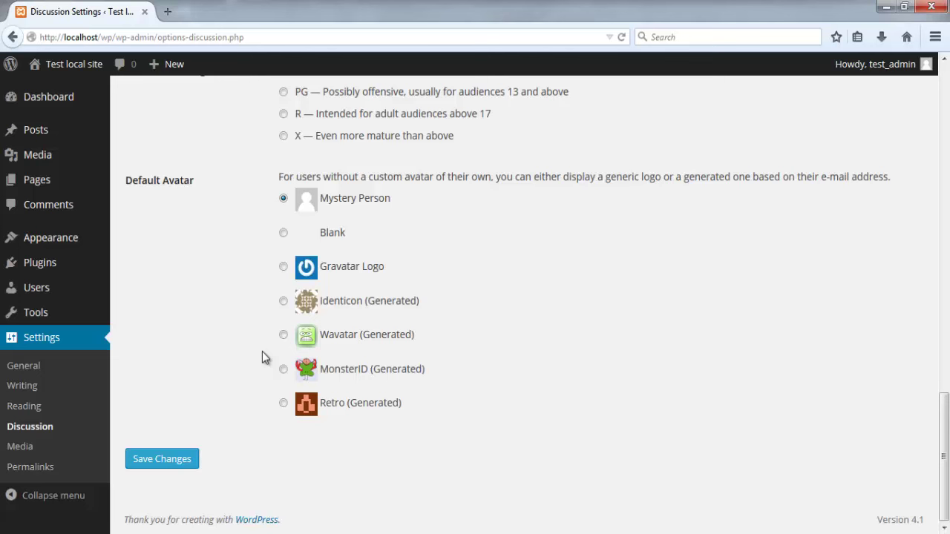
click(26, 447)
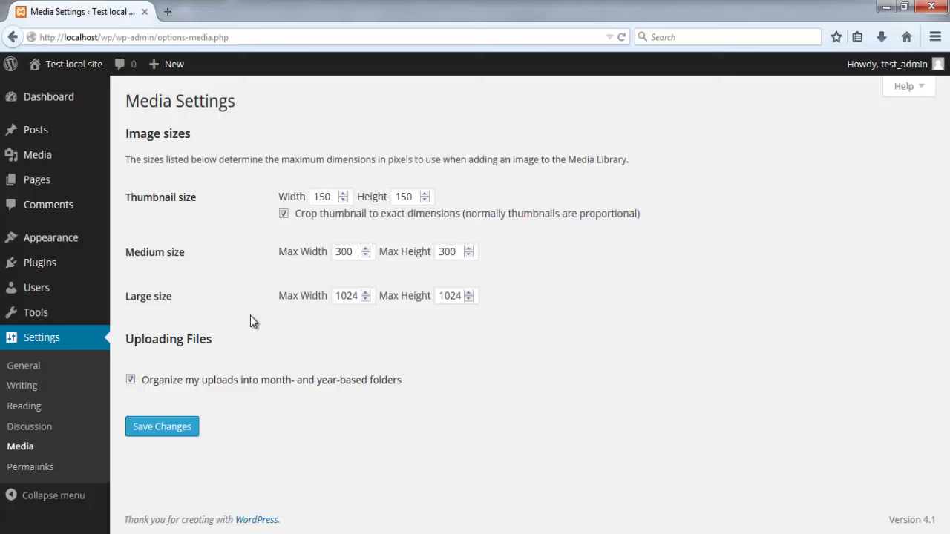
click(37, 475)
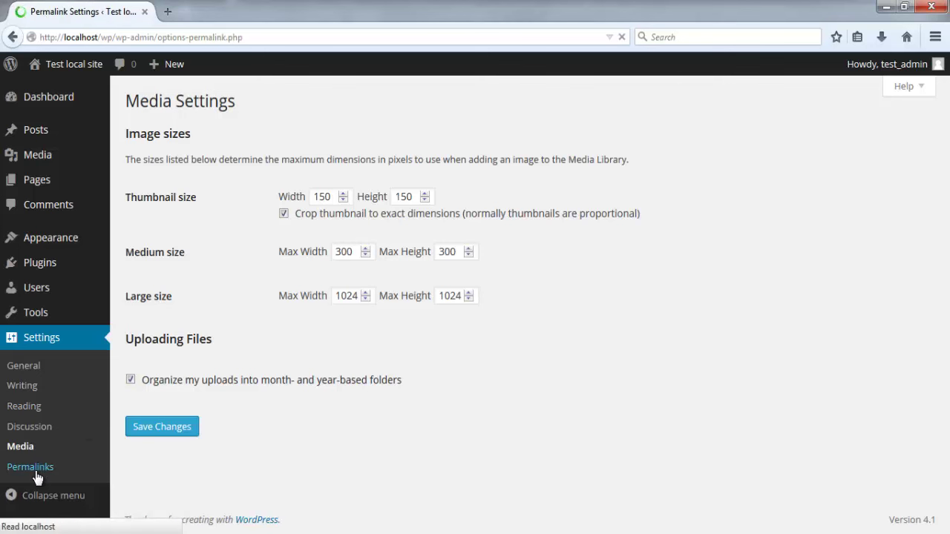
middle_click(573, 233)
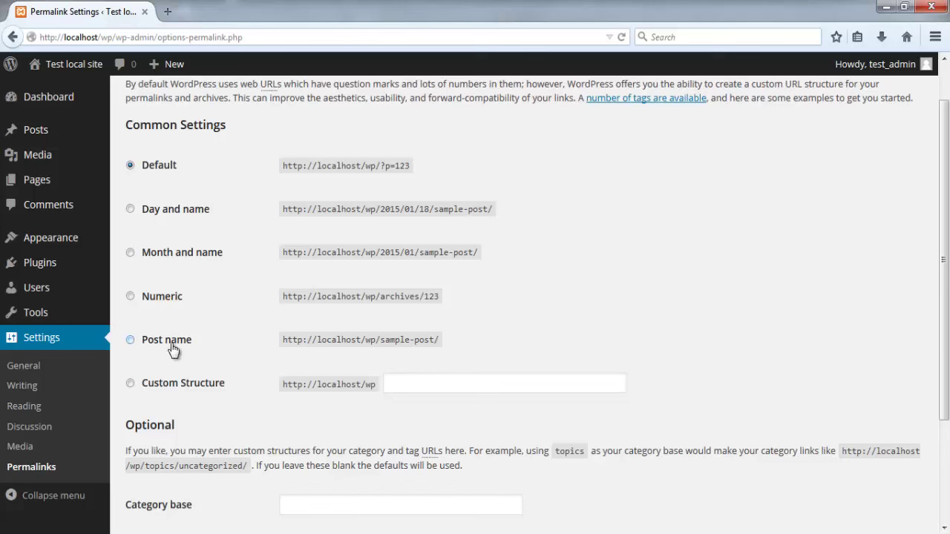
Step: Choose the Post name permalink structure (/%postname%/) and scroll down to Save Changes
click(130, 341)
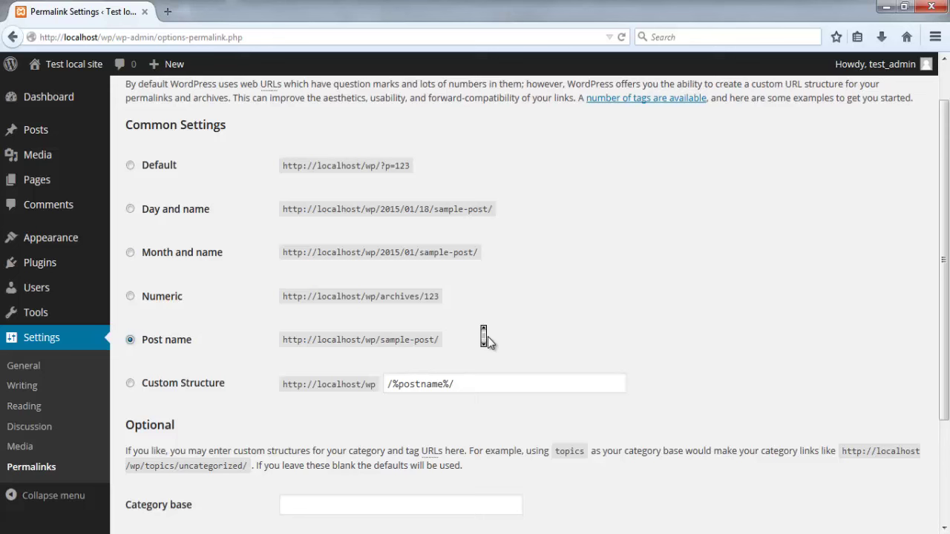
scroll(486, 339, down, 2)
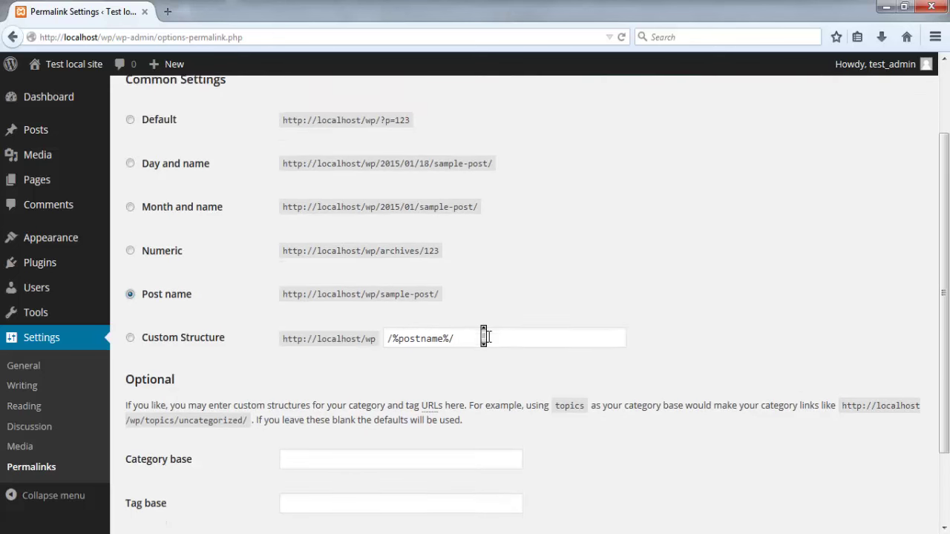
scroll(486, 337, down, 2)
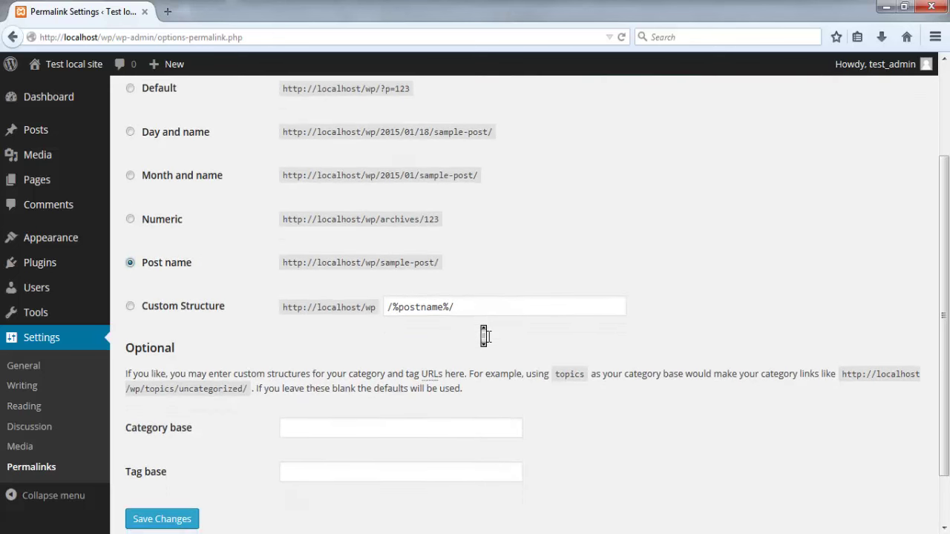
scroll(486, 337, down, 1)
scroll(486, 336, down, 1)
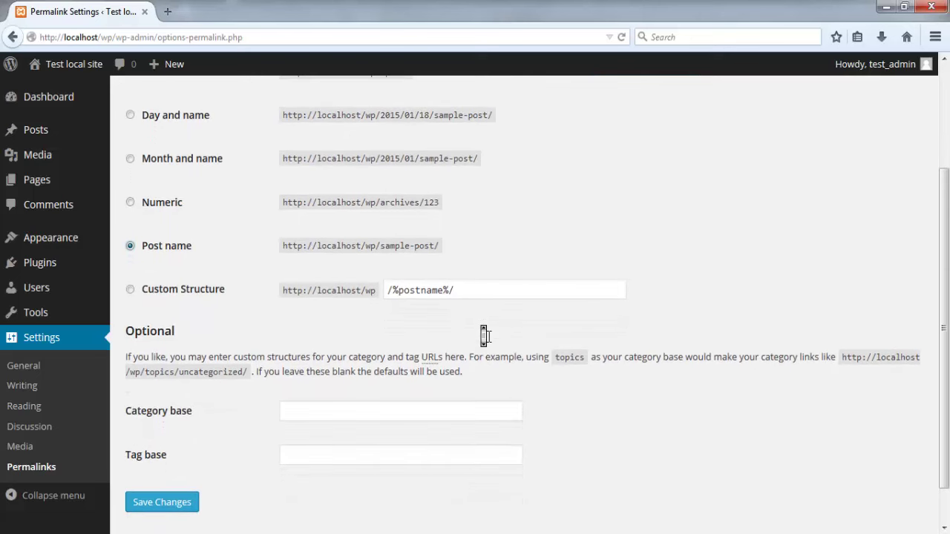
scroll(486, 336, down, 2)
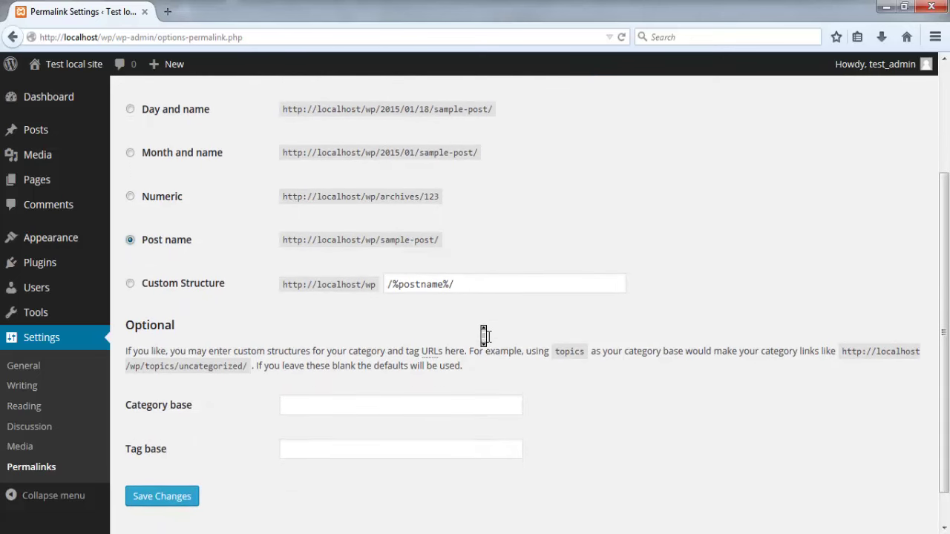
middle_click(488, 338)
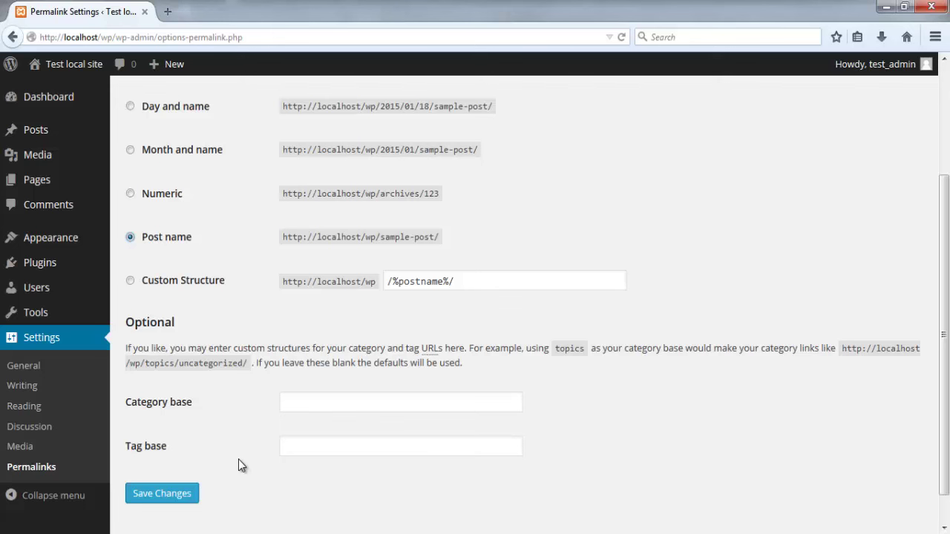
Step: Collapse and re-expand the admin sidebar, then go to Dashboard > Home
click(71, 507)
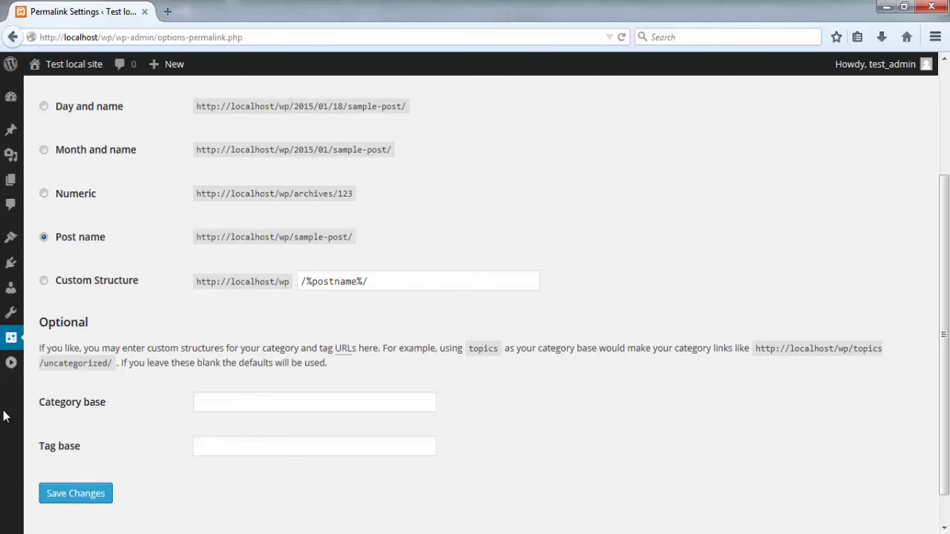
click(13, 366)
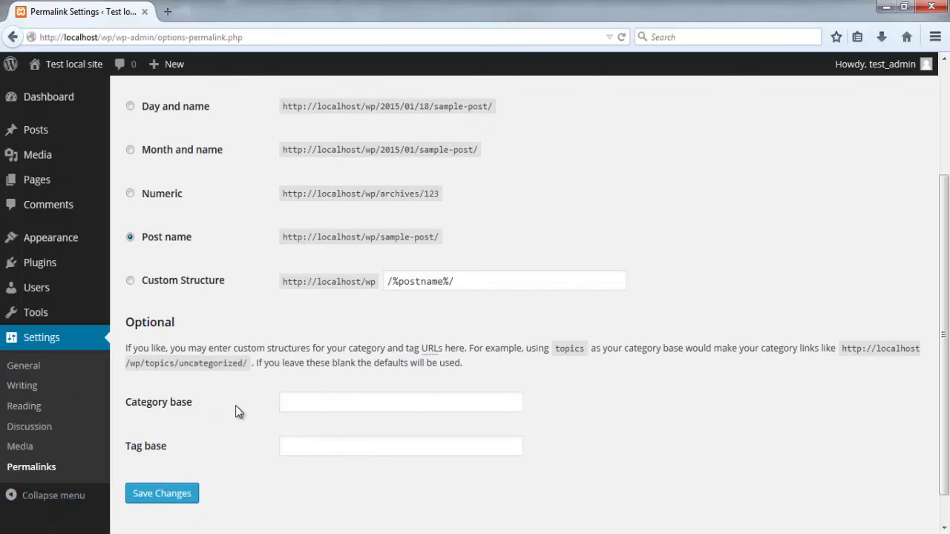
scroll(236, 405, up, 3)
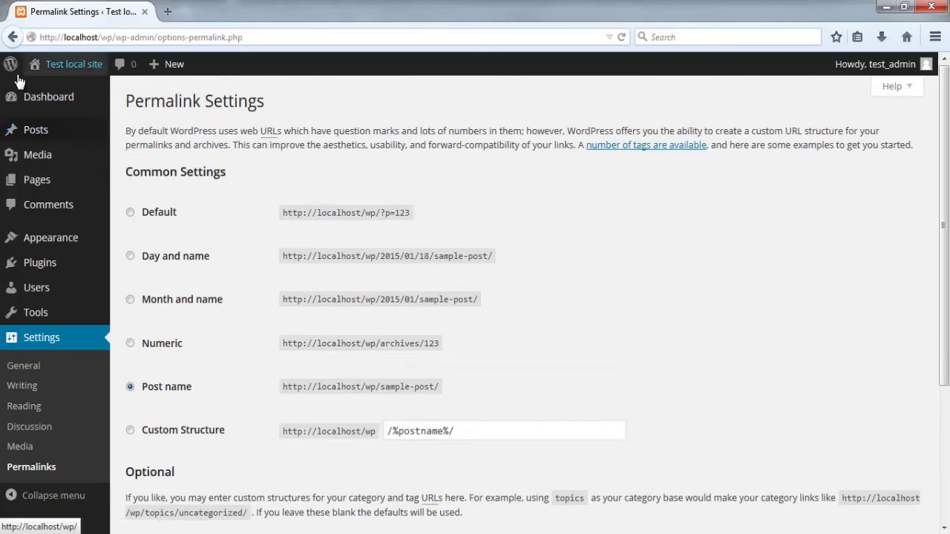
mouse_move(44, 74)
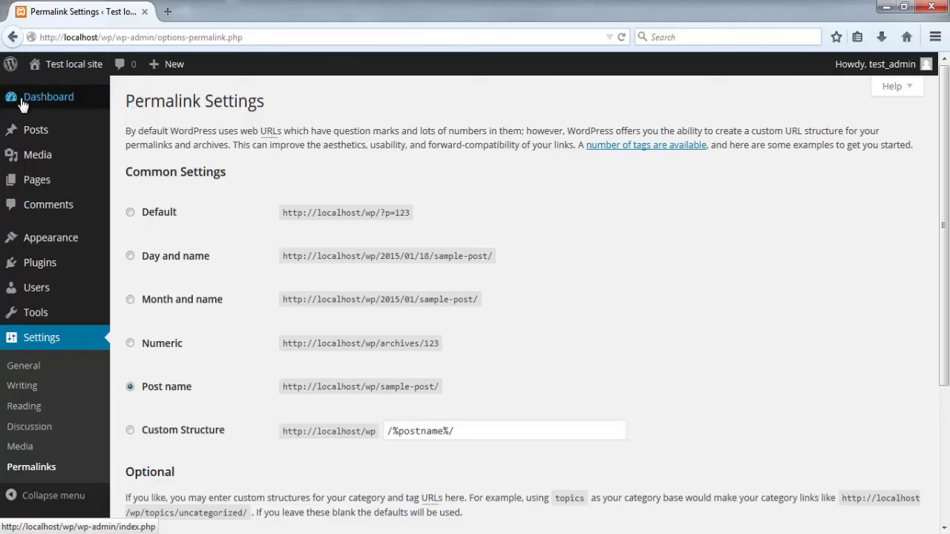
mouse_move(97, 104)
click(132, 104)
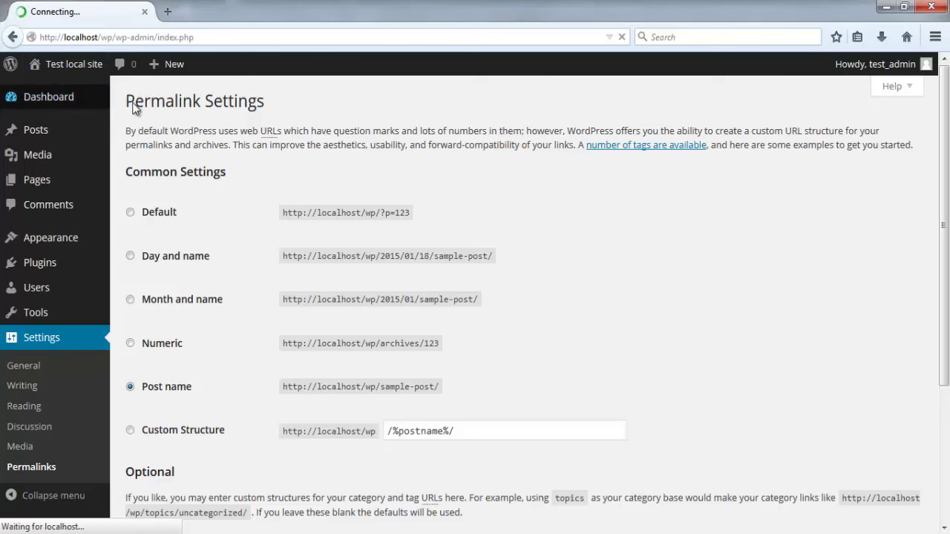